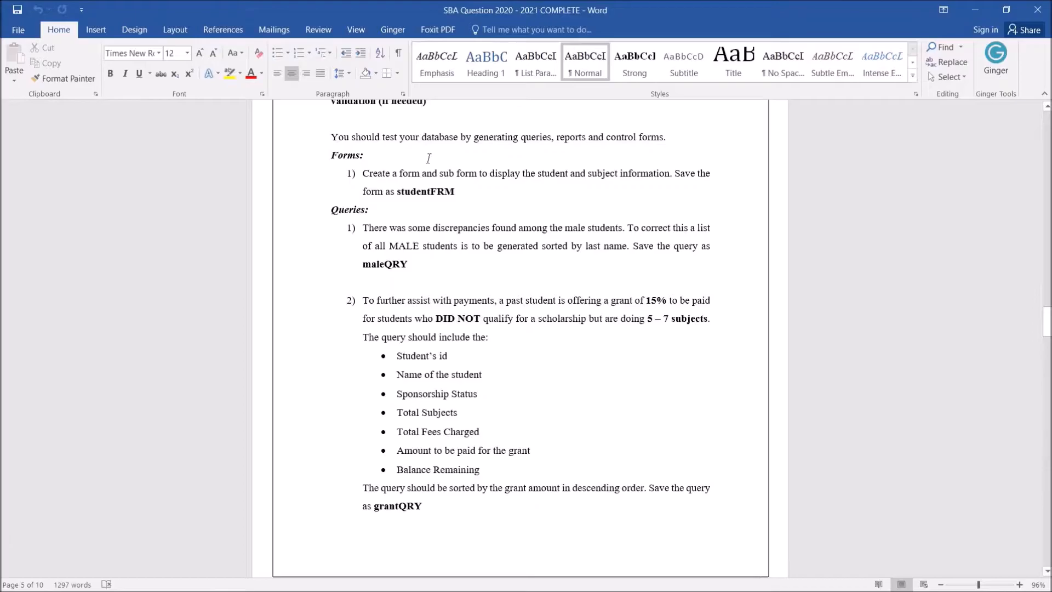
Highlight the query names maleQRY and grantQRY in yellow in the Queries section of the assignment.
{"action": "left_click_drag", "start_coordinate": [1048, 321], "coordinate": [1049, 311]}
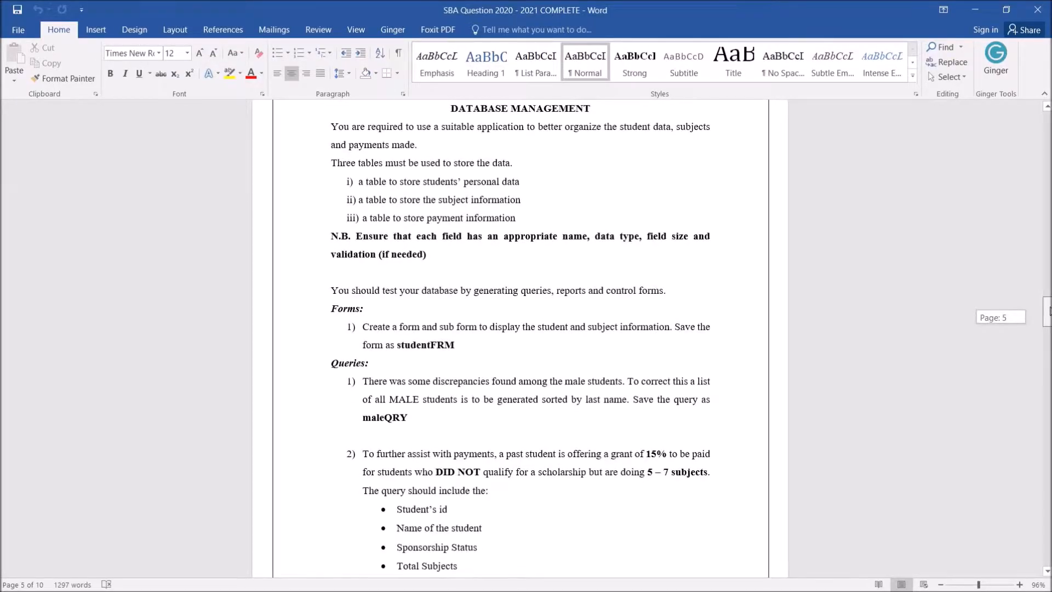
{"action": "left_click_drag", "start_coordinate": [1048, 310], "coordinate": [1049, 324]}
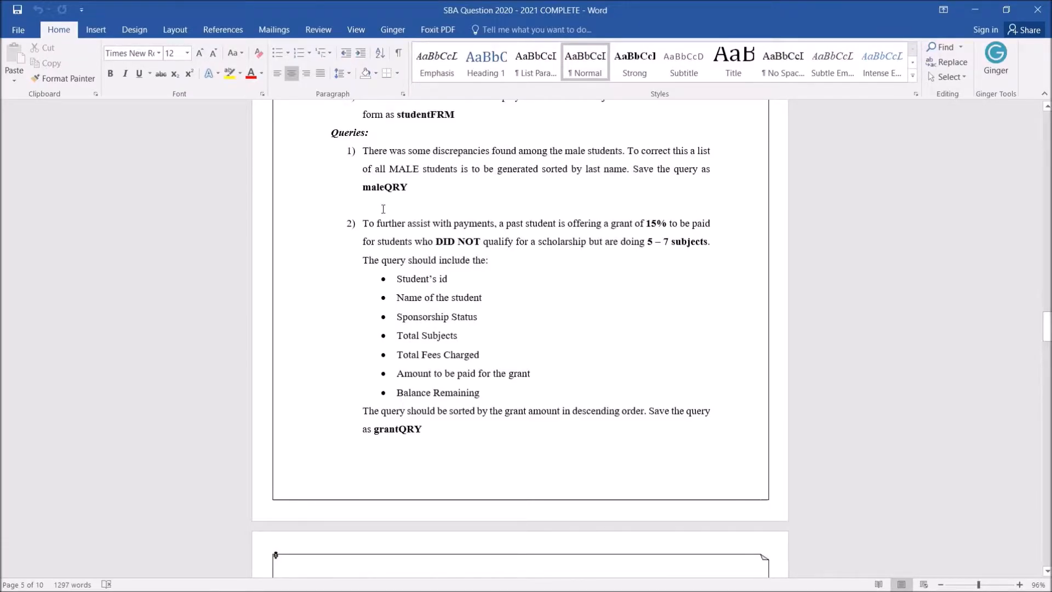
{"action": "left_click_drag", "start_coordinate": [364, 187], "coordinate": [412, 190]}
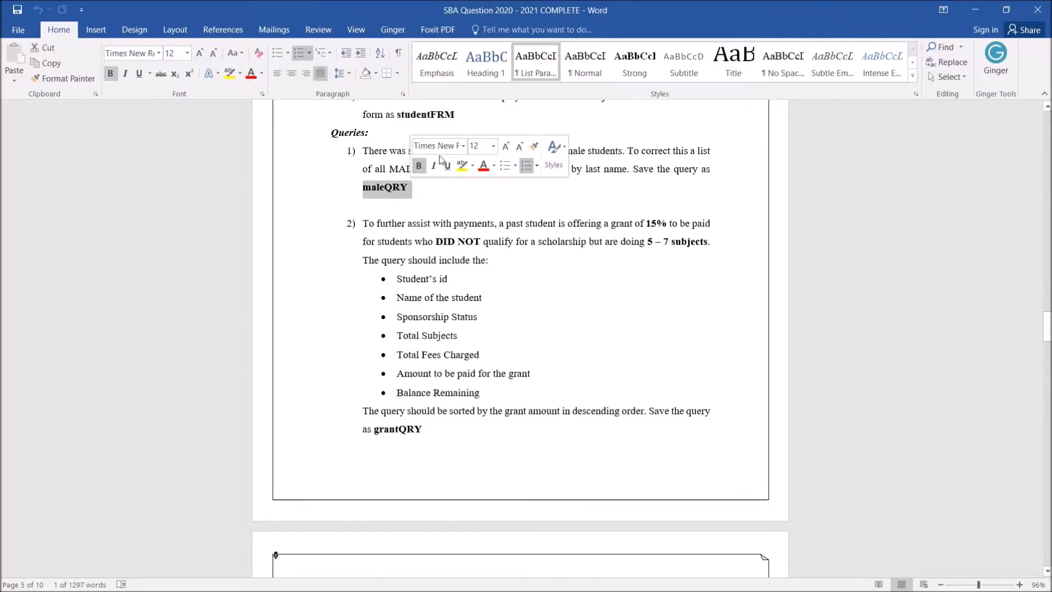
{"action": "left_click", "coordinate": [462, 166]}
{"action": "left_click", "coordinate": [385, 457]}
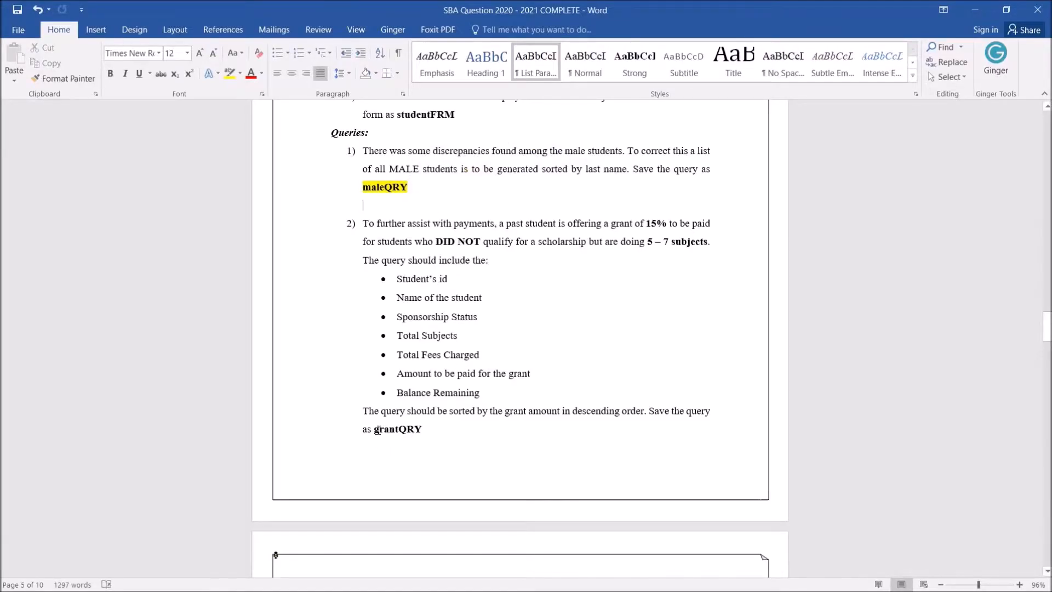
{"action": "left_click_drag", "start_coordinate": [375, 429], "coordinate": [426, 430]}
{"action": "left_click", "coordinate": [480, 405]}
{"action": "left_click", "coordinate": [464, 453]}
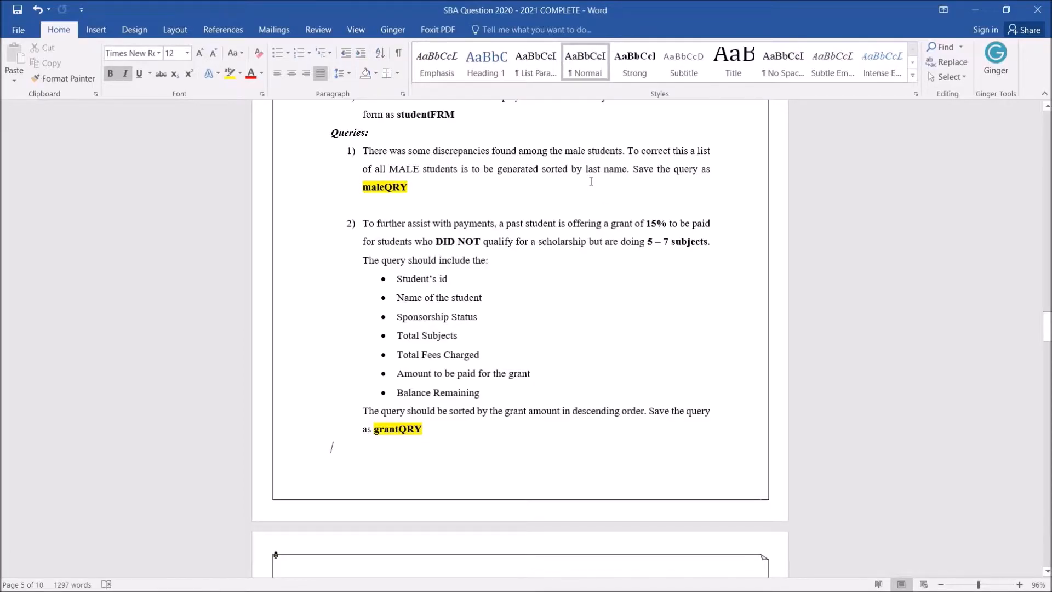
Switch to the Access database and start a new query in Design view.
{"action": "mouse_move", "coordinate": [417, 590]}
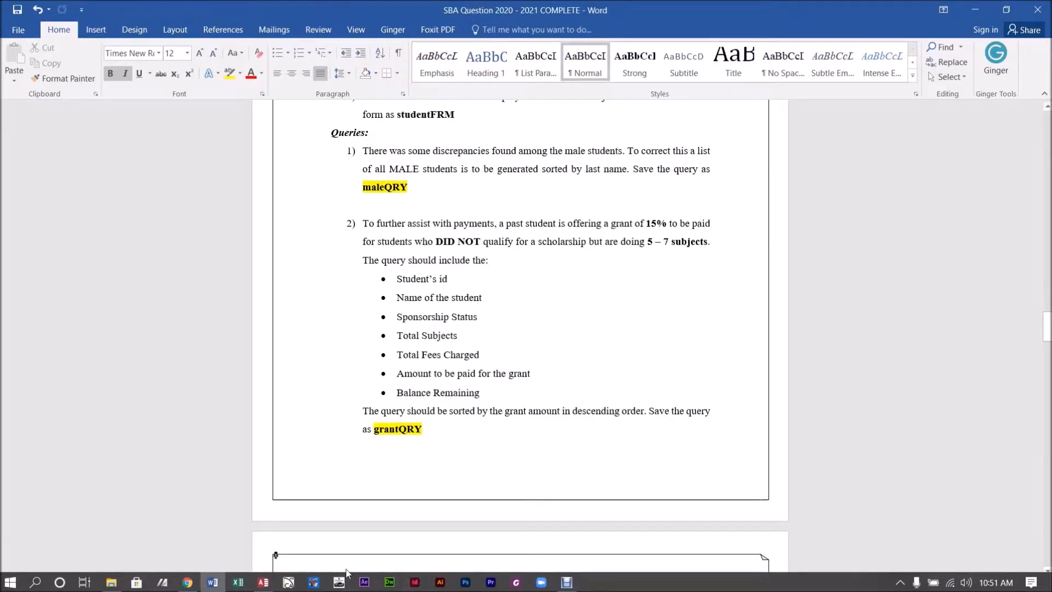
{"action": "left_click", "coordinate": [264, 582]}
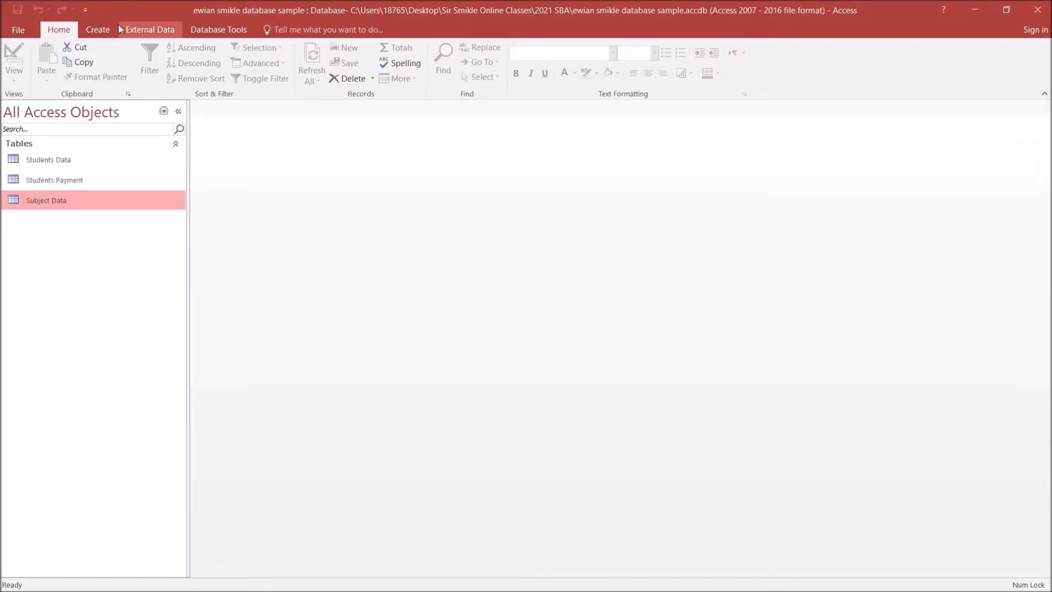
{"action": "left_click", "coordinate": [105, 32]}
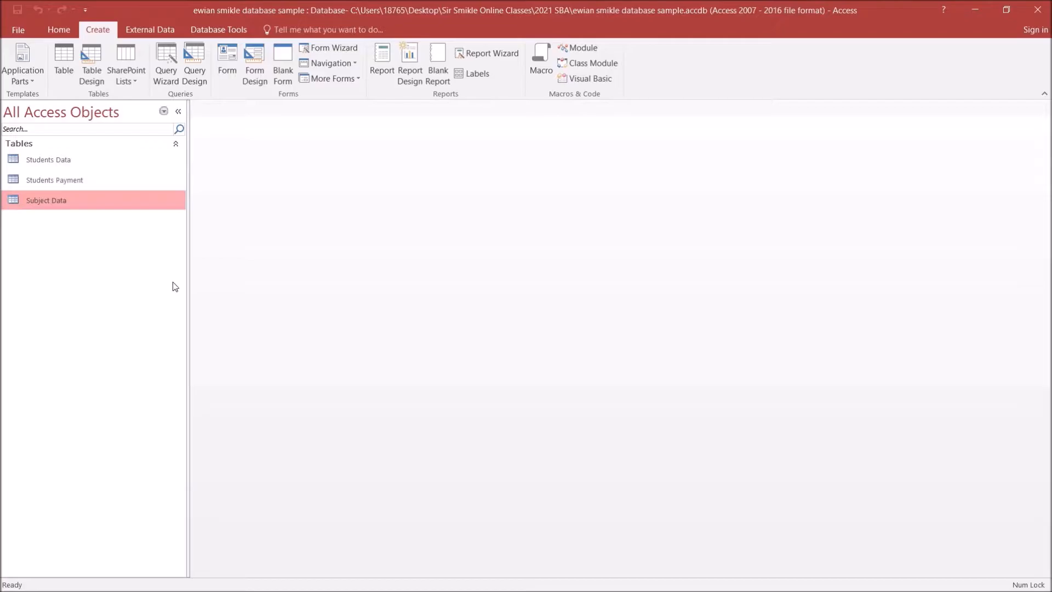
{"action": "left_click", "coordinate": [59, 30]}
{"action": "left_click", "coordinate": [106, 30]}
{"action": "left_click", "coordinate": [193, 61]}
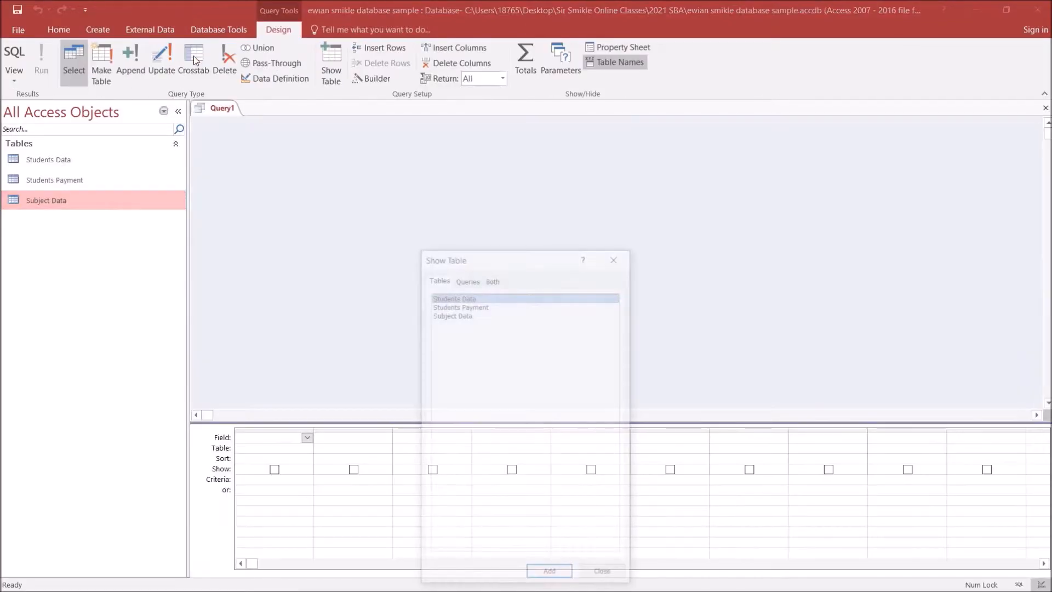
Add the Students Data table to the query and enlarge its field list to fit all fields.
{"action": "left_click_drag", "start_coordinate": [483, 256], "coordinate": [604, 146]}
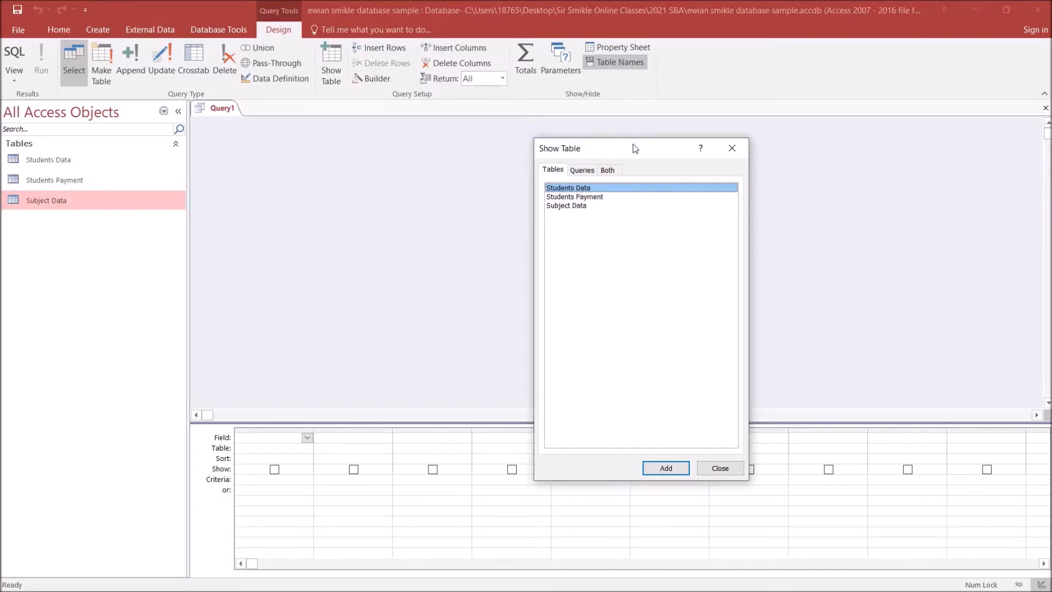
{"action": "left_click_drag", "start_coordinate": [634, 151], "coordinate": [660, 148]}
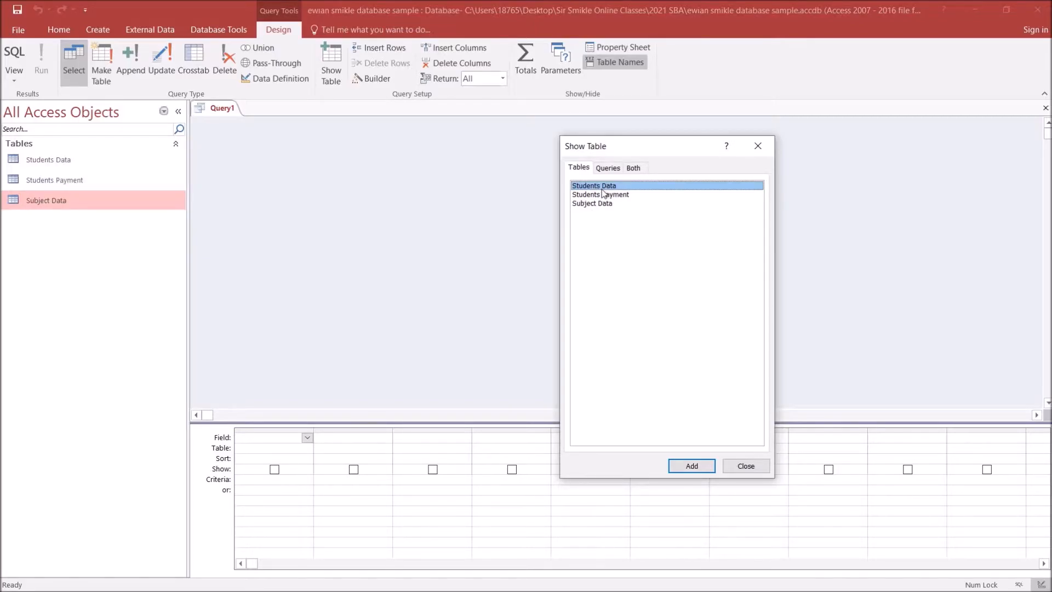
{"action": "left_click", "coordinate": [694, 466]}
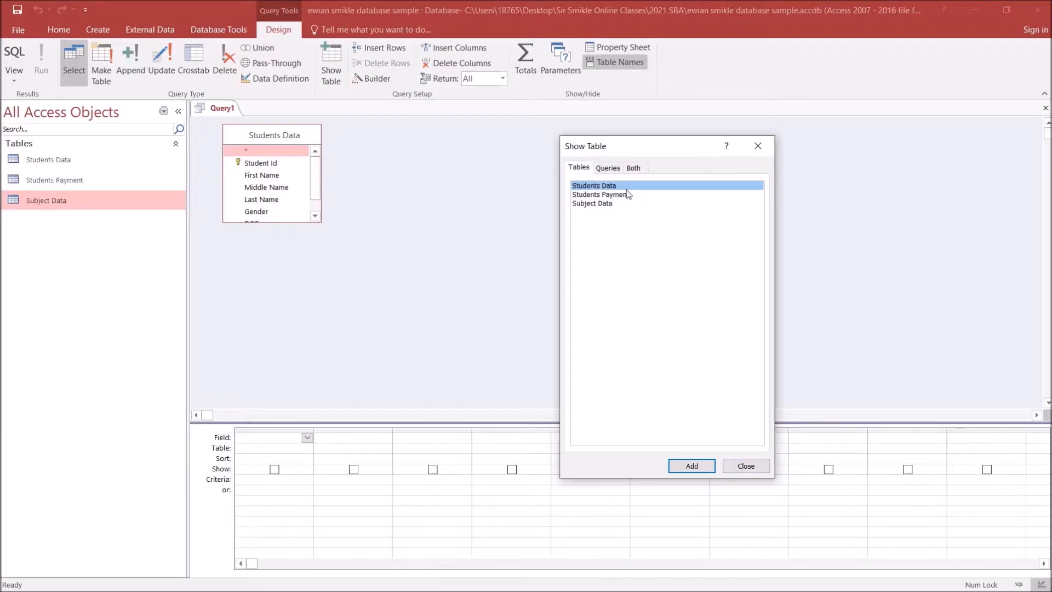
{"action": "left_click", "coordinate": [752, 466]}
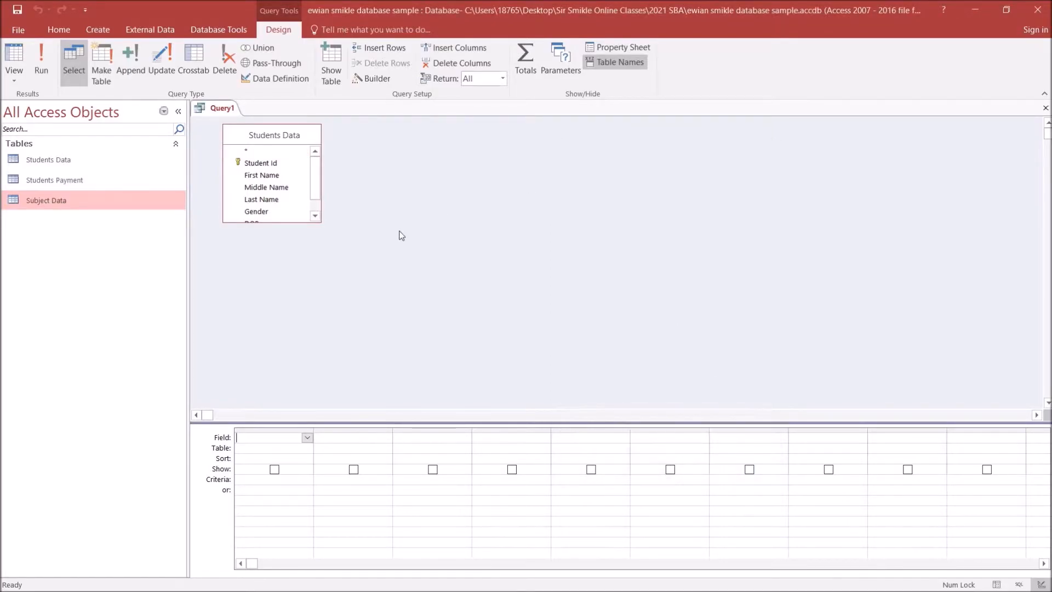
{"action": "left_click_drag", "start_coordinate": [290, 223], "coordinate": [290, 251]}
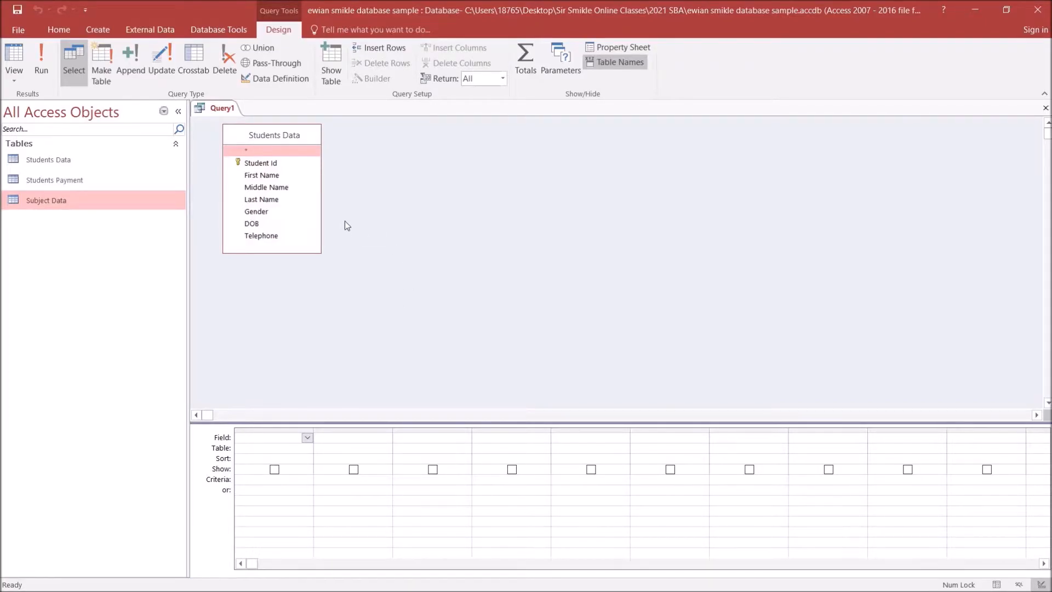
Add the Student Id, First Name, Middle Name, Last Name and Gender fields to the query grid.
{"action": "left_click_drag", "start_coordinate": [261, 163], "coordinate": [254, 445]}
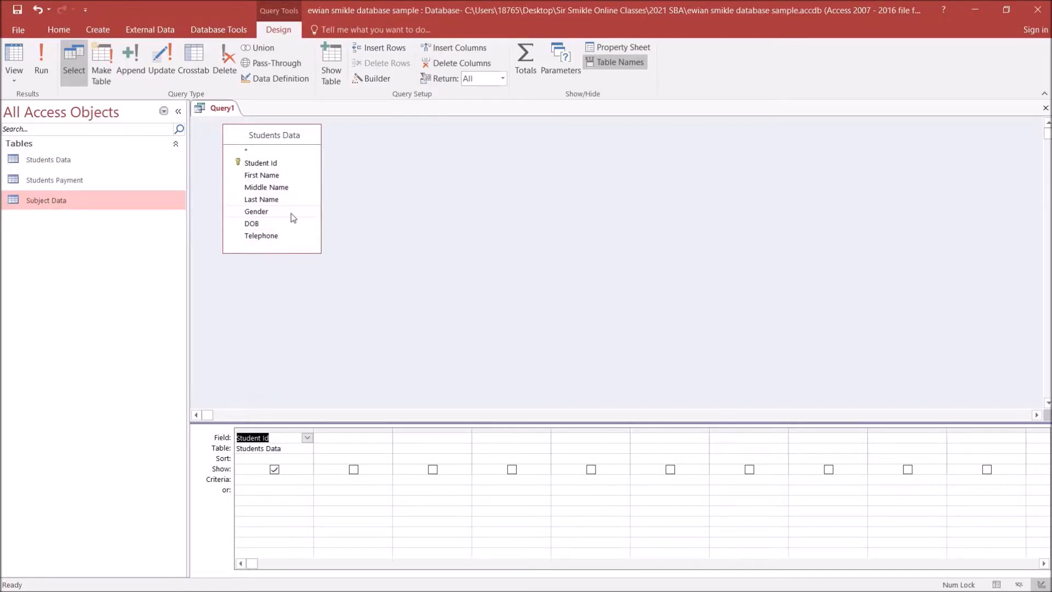
{"action": "left_click", "coordinate": [355, 436]}
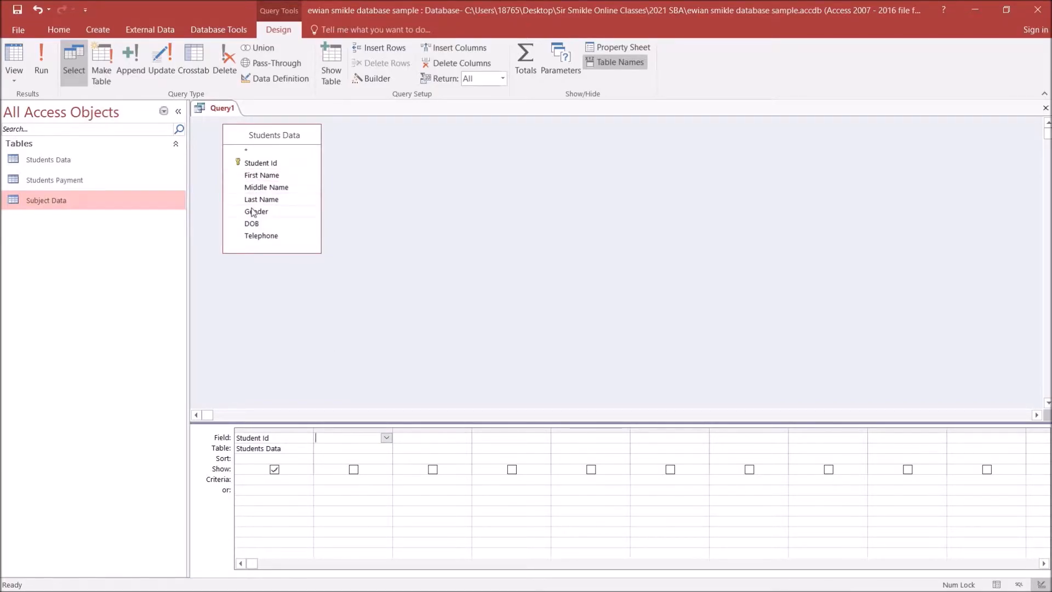
{"action": "left_click", "coordinate": [262, 176]}
{"action": "double_click", "coordinate": [262, 176]}
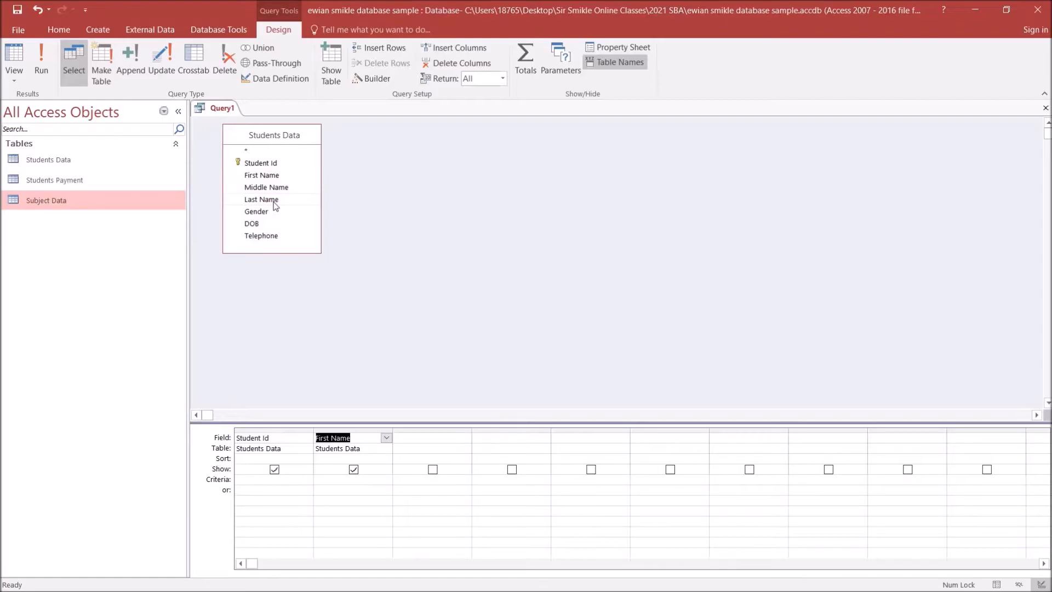
{"action": "double_click", "coordinate": [269, 188]}
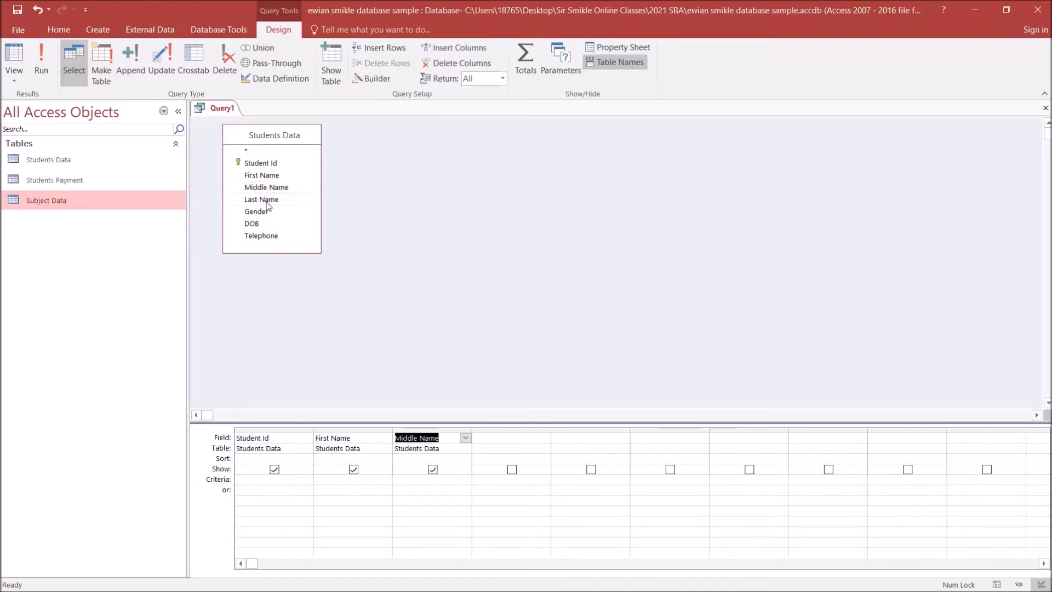
{"action": "double_click", "coordinate": [264, 202]}
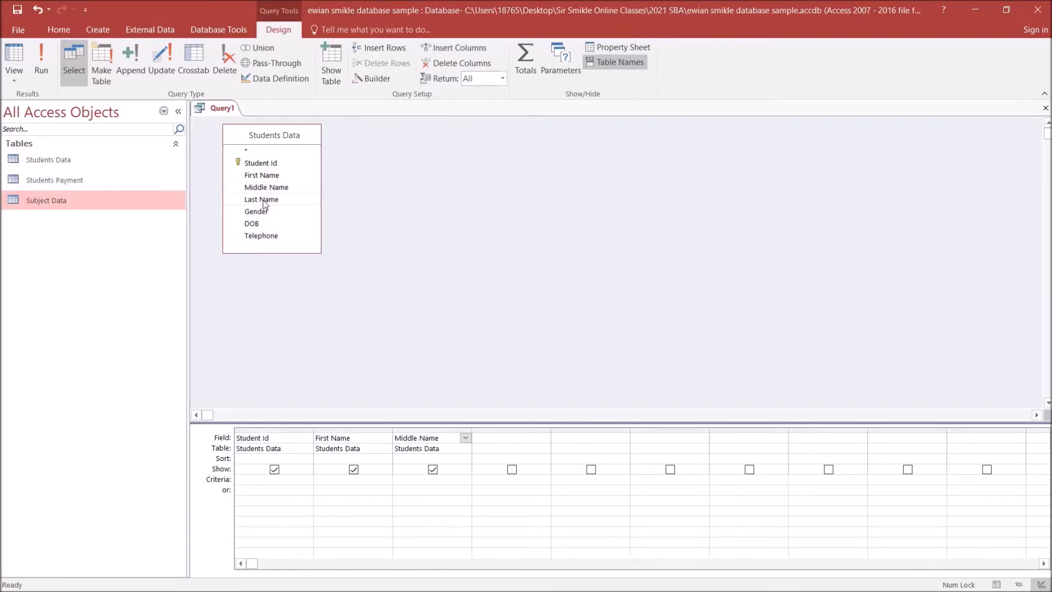
{"action": "double_click", "coordinate": [266, 214]}
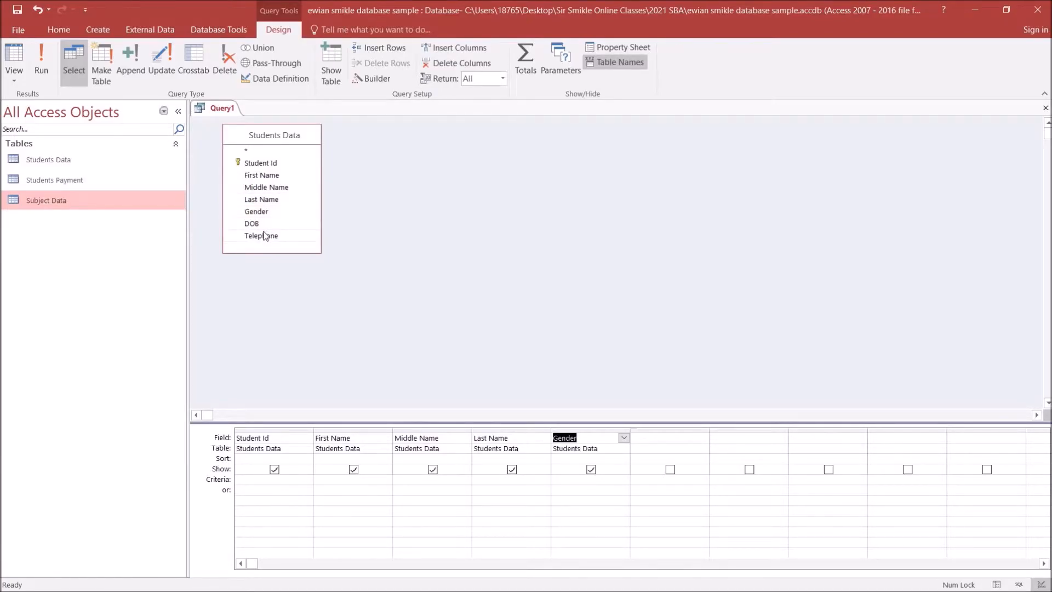
Complete the query grid with the DOB and Telephone fields, in that order after Gender.
{"action": "double_click", "coordinate": [264, 235]}
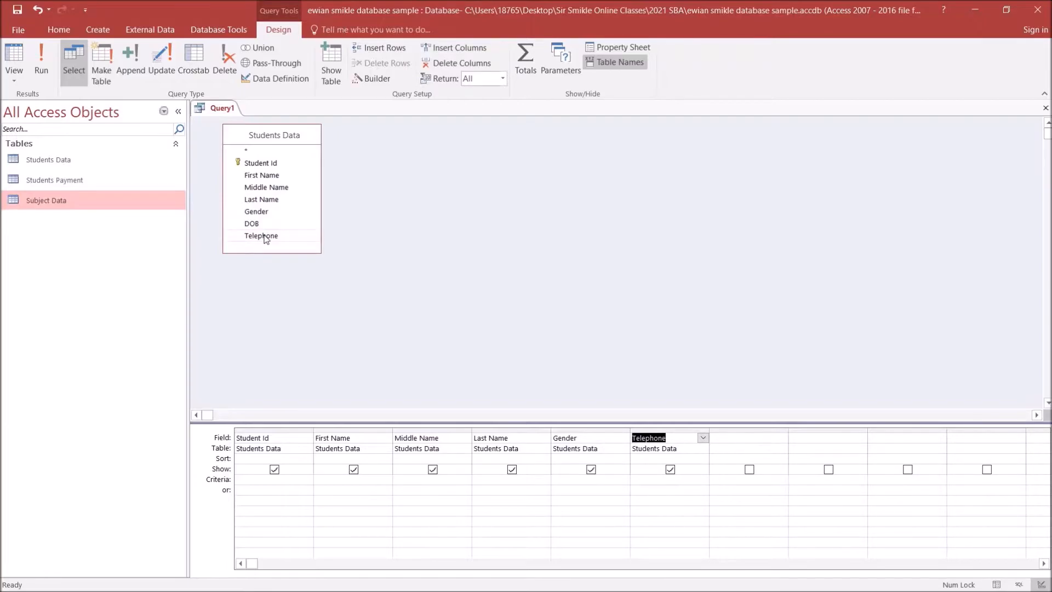
{"action": "key", "text": "ctrl+z"}
{"action": "double_click", "coordinate": [268, 223]}
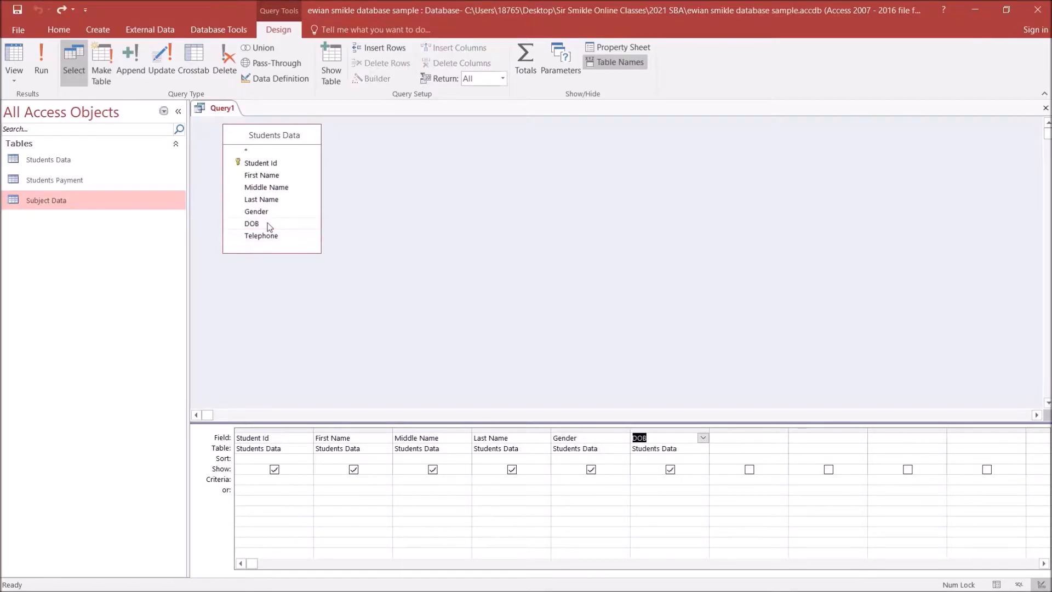
{"action": "double_click", "coordinate": [269, 236]}
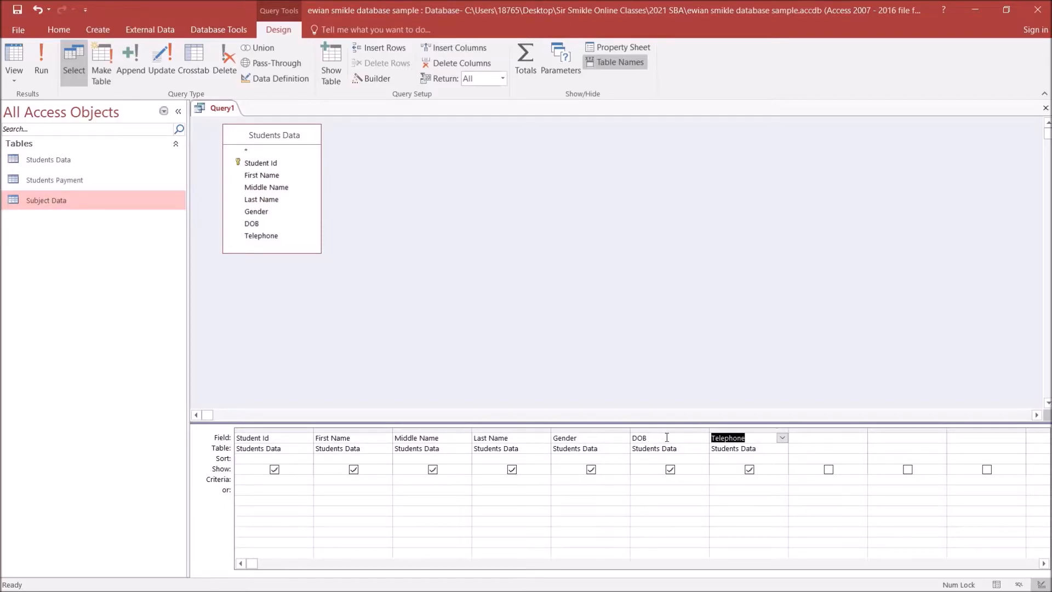
{"action": "left_click", "coordinate": [732, 370]}
Set the criteria of the Gender field to "m".
{"action": "mouse_move", "coordinate": [325, 587]}
{"action": "left_click", "coordinate": [573, 477]}
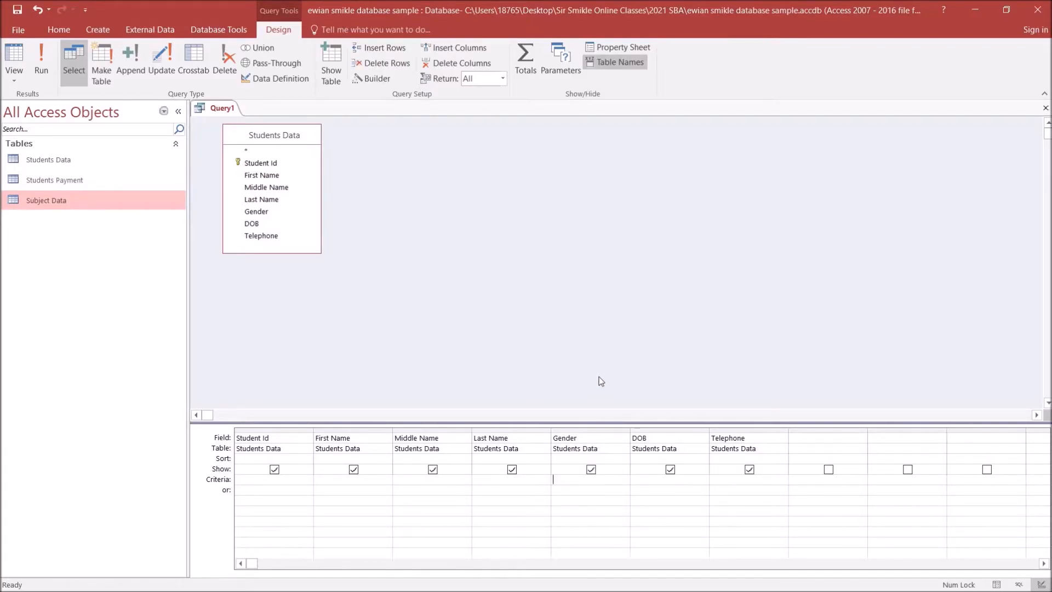
{"action": "type", "text": "\"m\""}
{"action": "key", "text": "BackSpace"}
{"action": "type", "text": "ale\""}
{"action": "key", "text": "BackSpace"}
{"action": "key", "text": "BackSpace"}
{"action": "key", "text": "BackSpace"}
{"action": "key", "text": "BackSpace"}
{"action": "type", "text": "\""}
Sort the Last Name field in ascending order and run the query.
{"action": "left_click", "coordinate": [488, 457]}
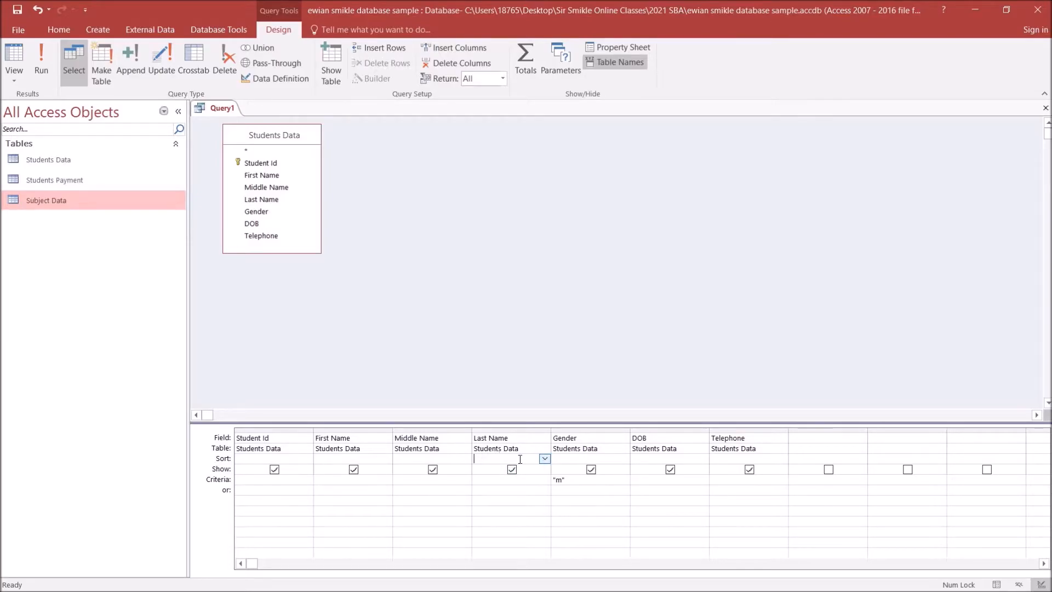
{"action": "left_click", "coordinate": [544, 459]}
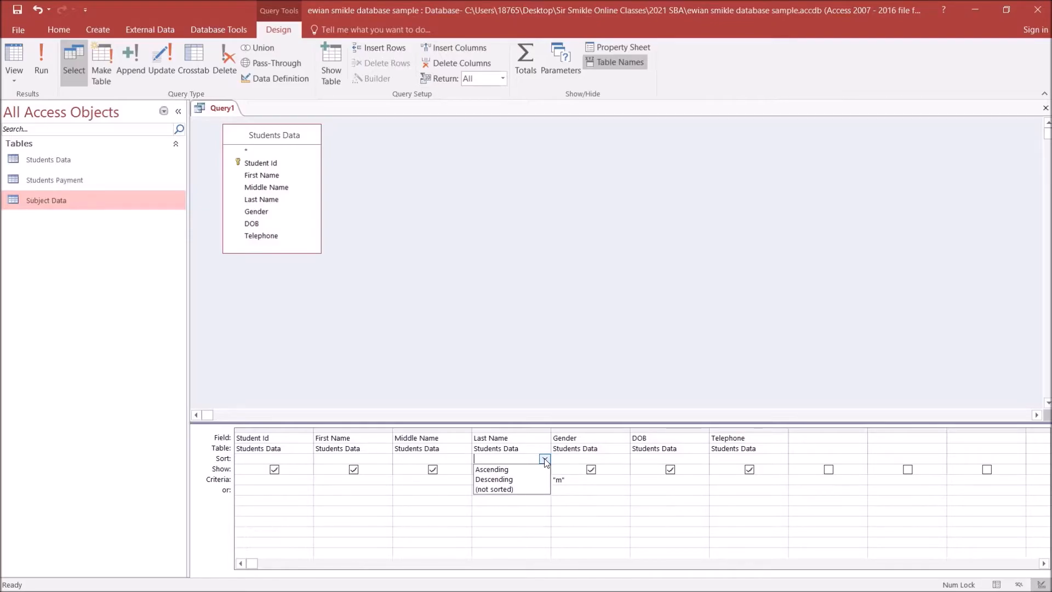
{"action": "left_click", "coordinate": [501, 471]}
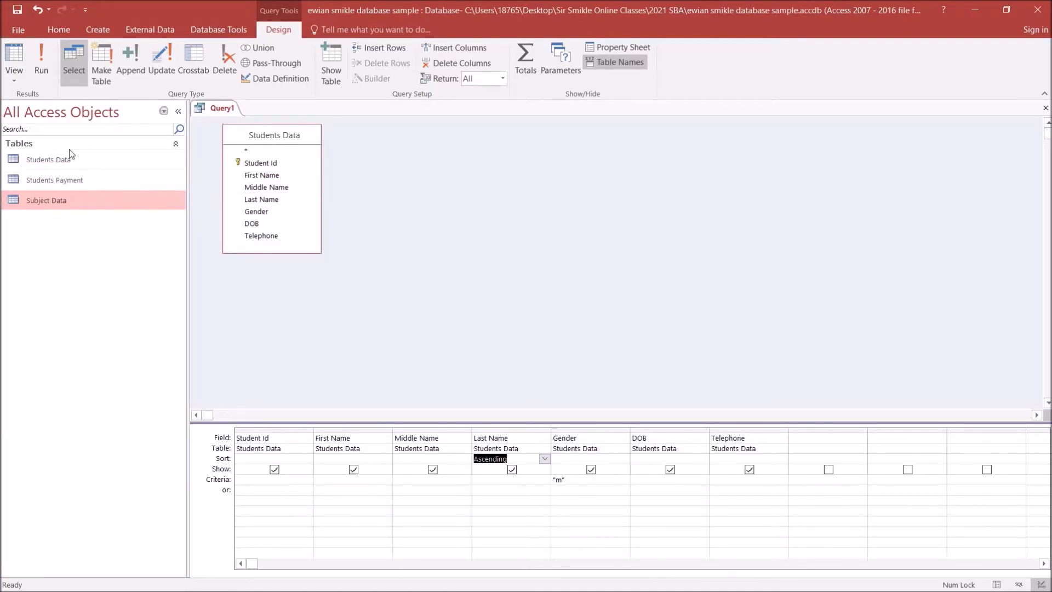
{"action": "left_click", "coordinate": [43, 57]}
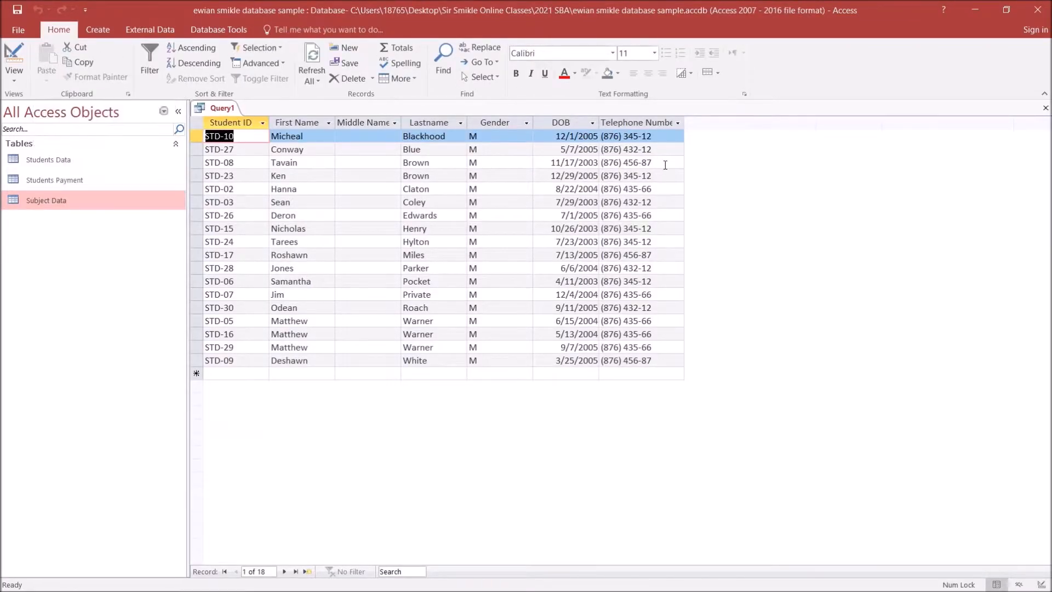
Fit the Telephone Number column to its heading, then close the query and save it as MaleQry.
{"action": "double_click", "coordinate": [684, 122]}
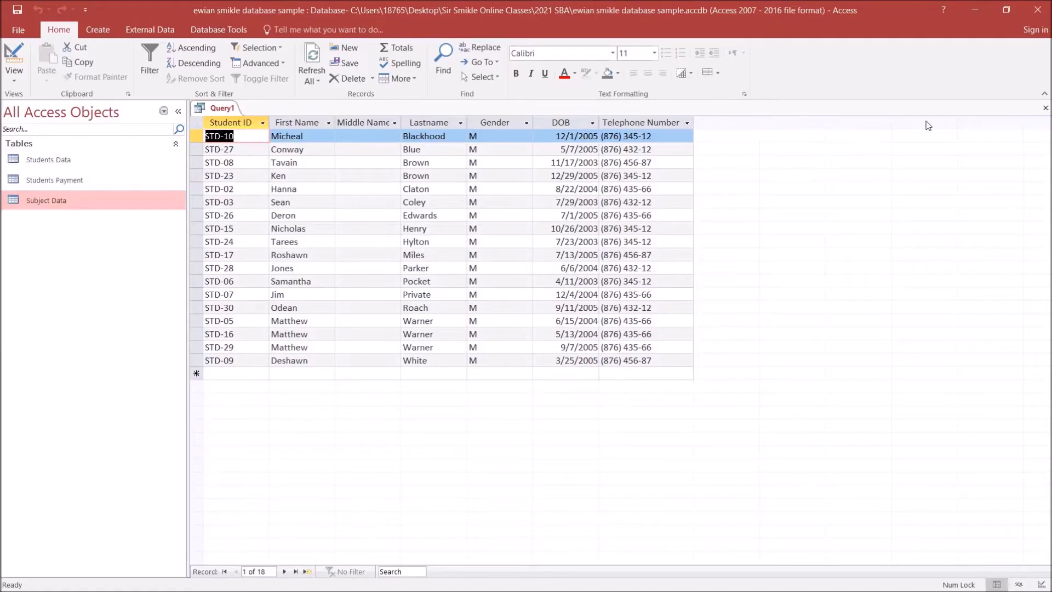
{"action": "left_click", "coordinate": [1045, 109]}
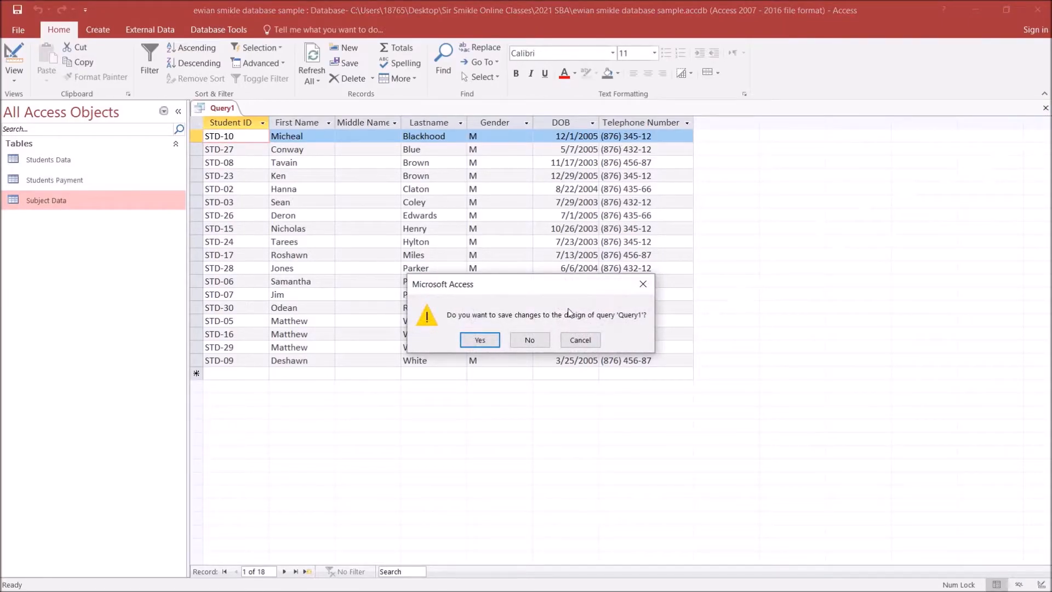
{"action": "left_click", "coordinate": [479, 340]}
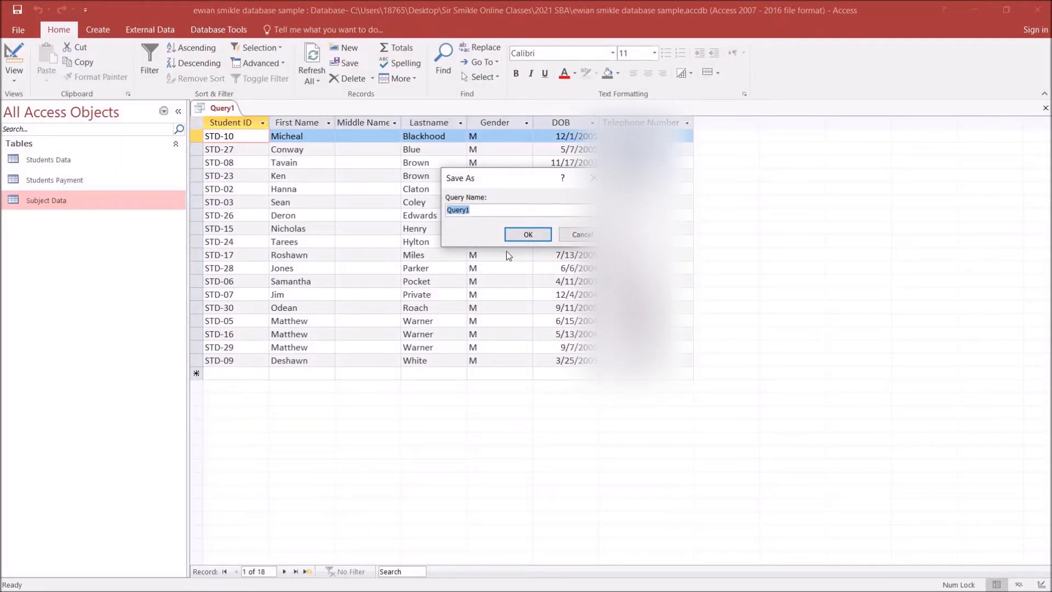
{"action": "type", "text": "MaleQry"}
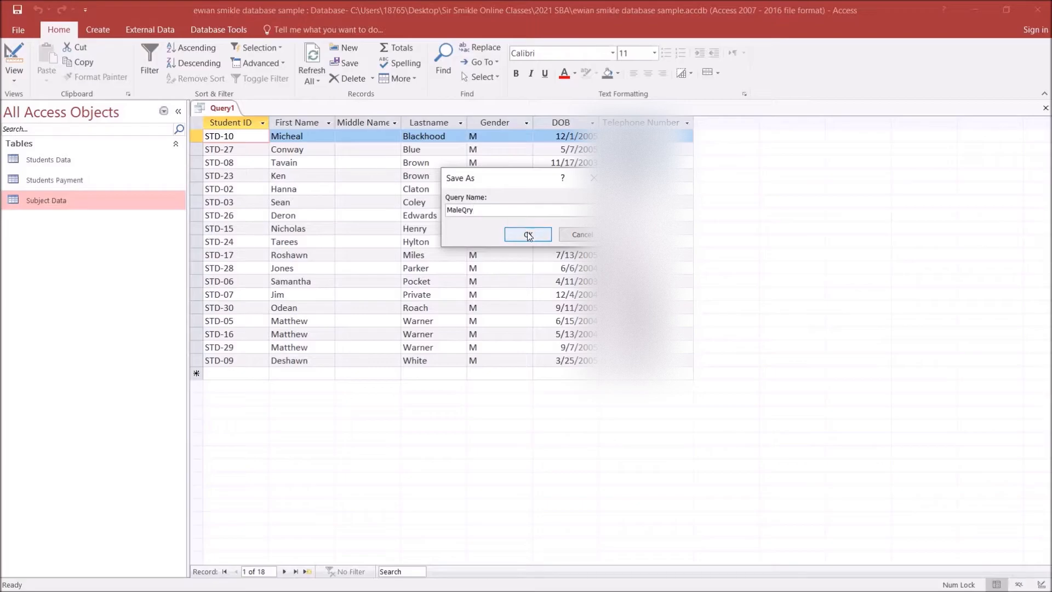
{"action": "left_click", "coordinate": [514, 235]}
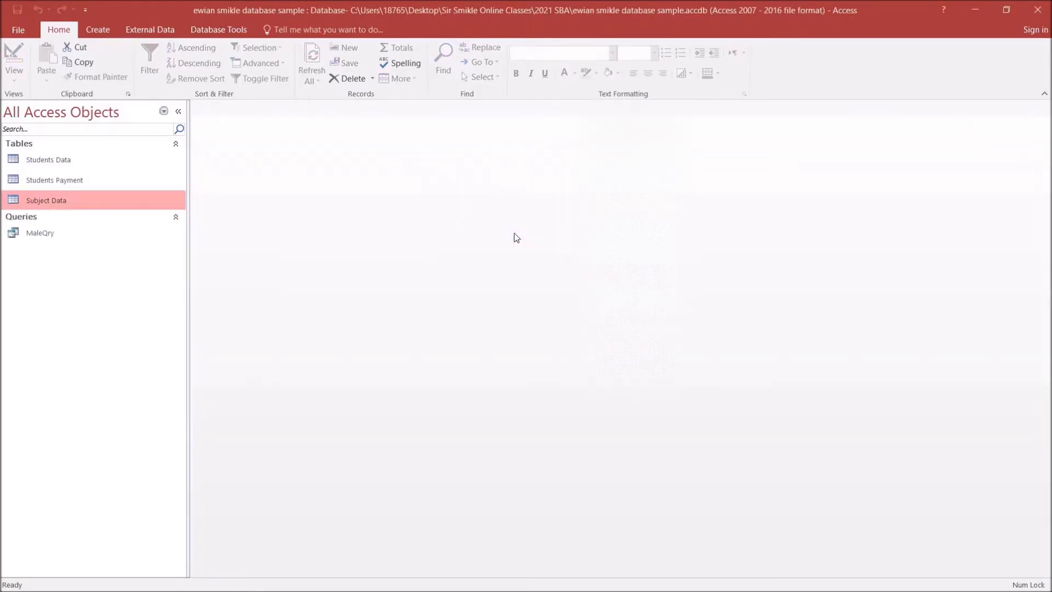
Open the saved MaleQry query to review its records, then switch back to the Word assignment document.
{"action": "double_click", "coordinate": [47, 233]}
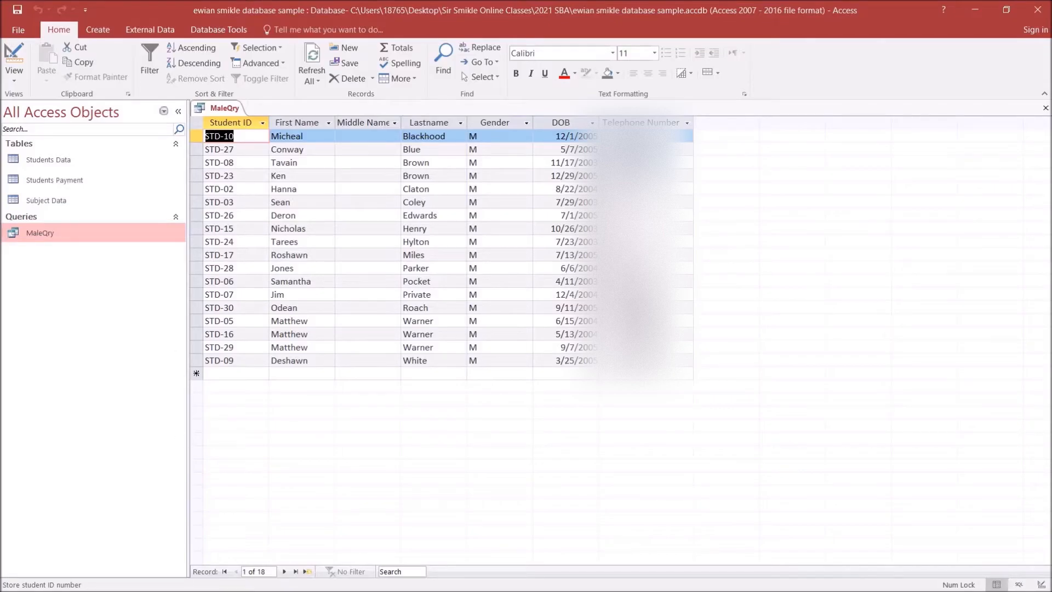
{"action": "left_click", "coordinate": [213, 584]}
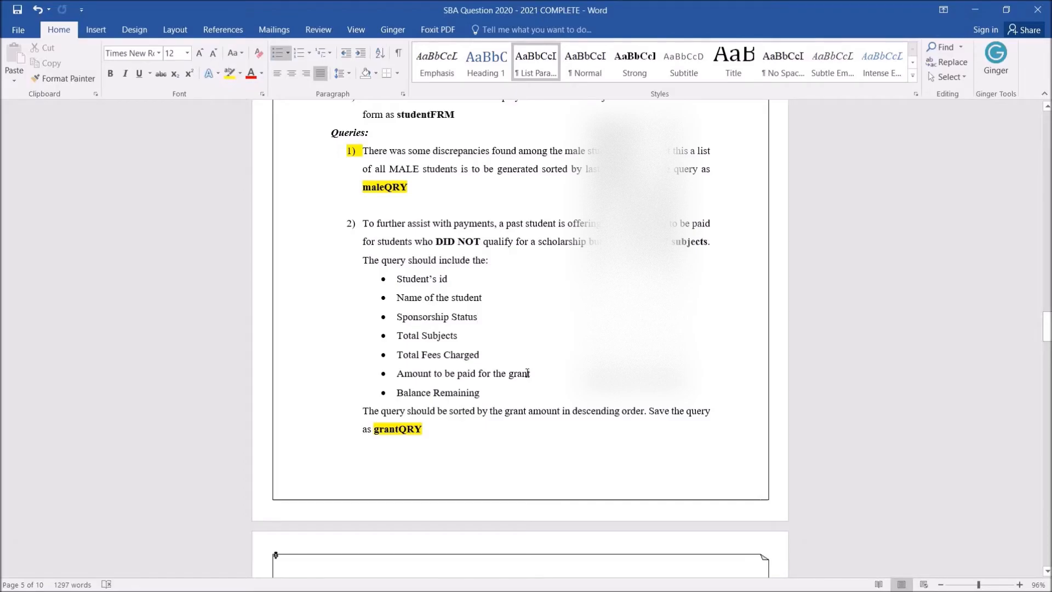
Check the assignment's requirement on the amount to be paid for the grant, then switch back to the Access database.
{"action": "left_click_drag", "start_coordinate": [396, 374], "coordinate": [540, 381]}
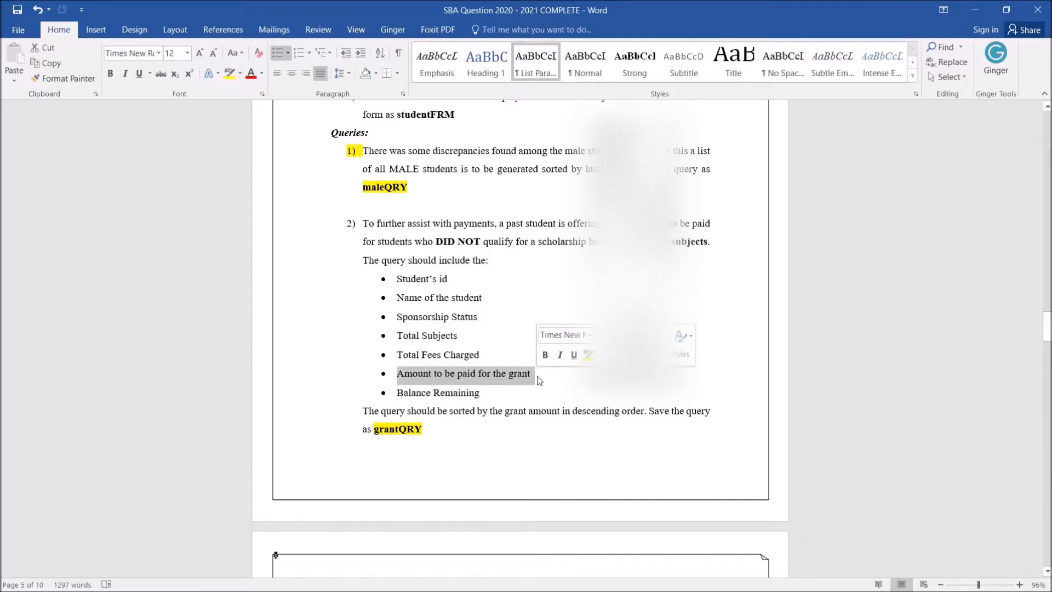
{"action": "left_click", "coordinate": [581, 382]}
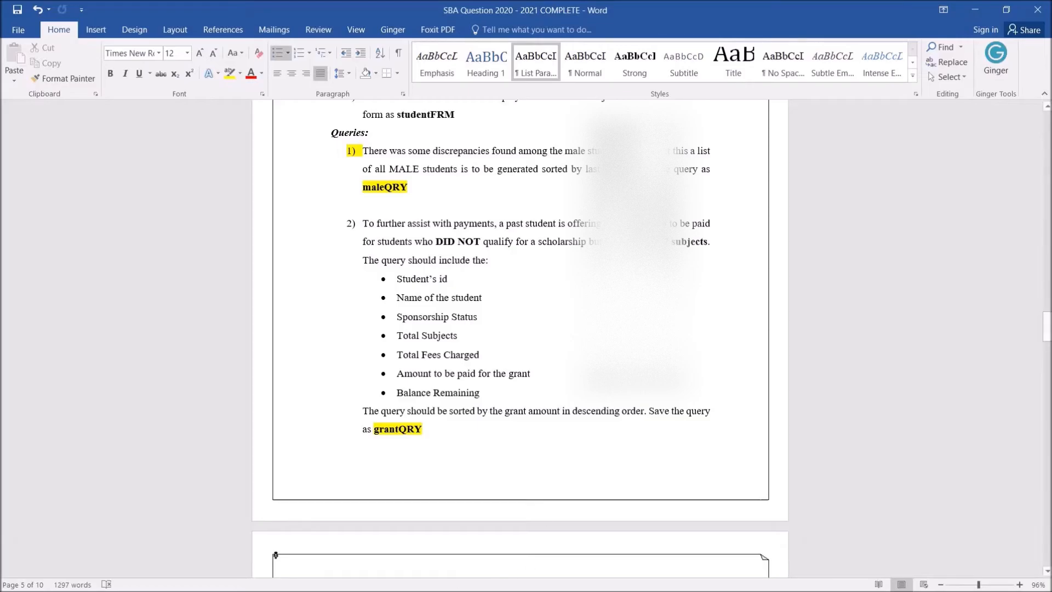
{"action": "left_click", "coordinate": [263, 583]}
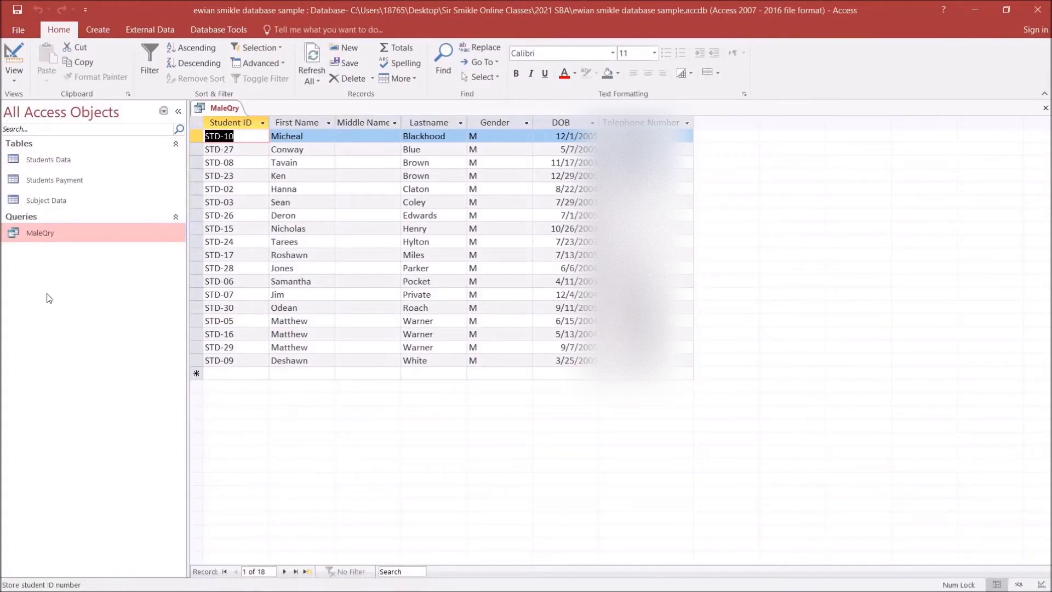
Create a new query in Design view and add the Students Data, Subject Data and Students Payment tables.
{"action": "left_click", "coordinate": [103, 32]}
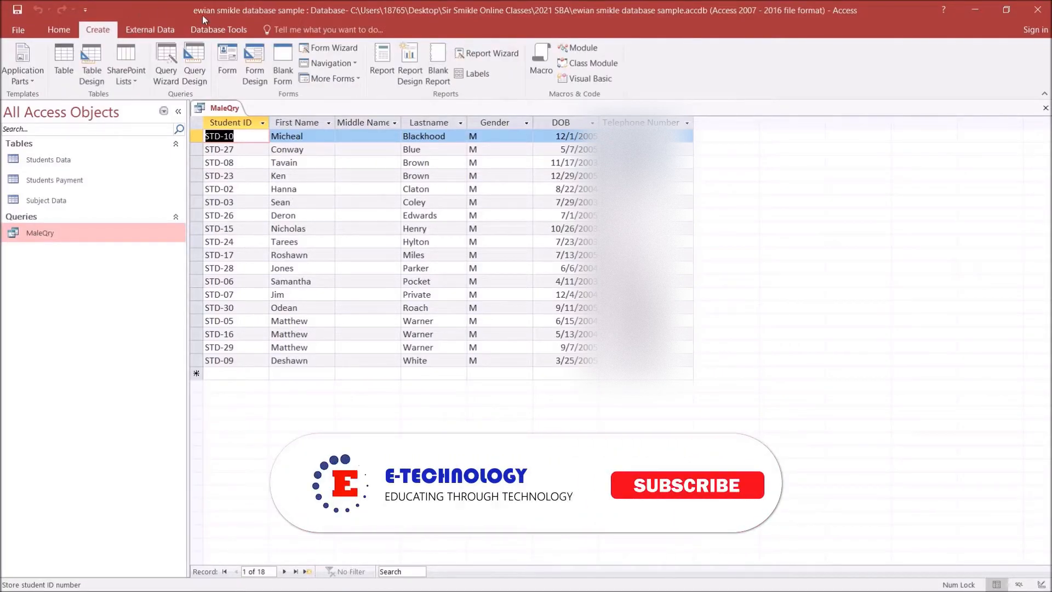
{"action": "left_click", "coordinate": [198, 71]}
{"action": "left_click_drag", "start_coordinate": [498, 249], "coordinate": [467, 151]}
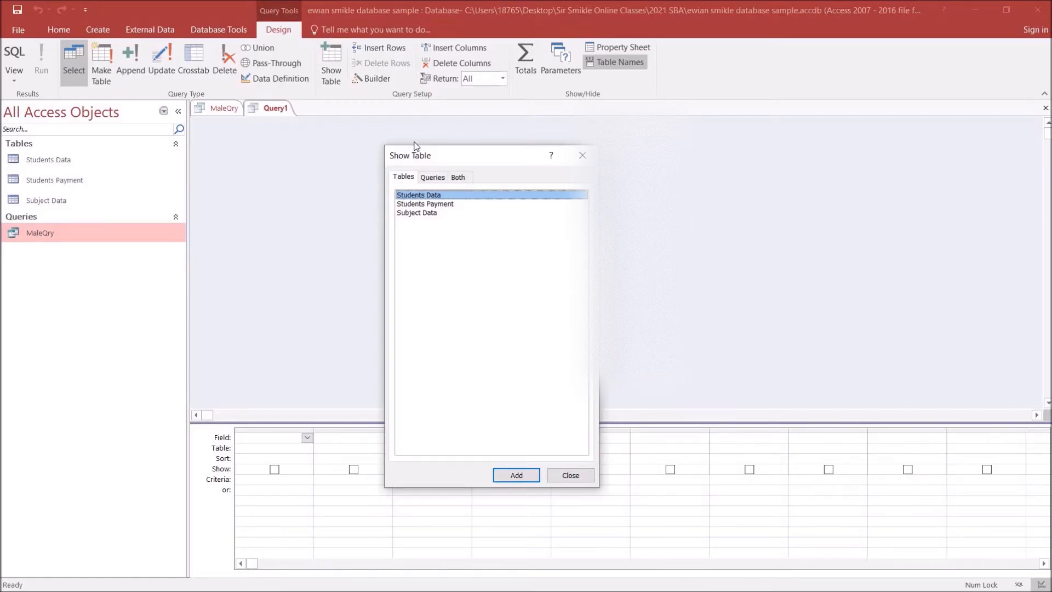
{"action": "left_click_drag", "start_coordinate": [511, 159], "coordinate": [519, 144]}
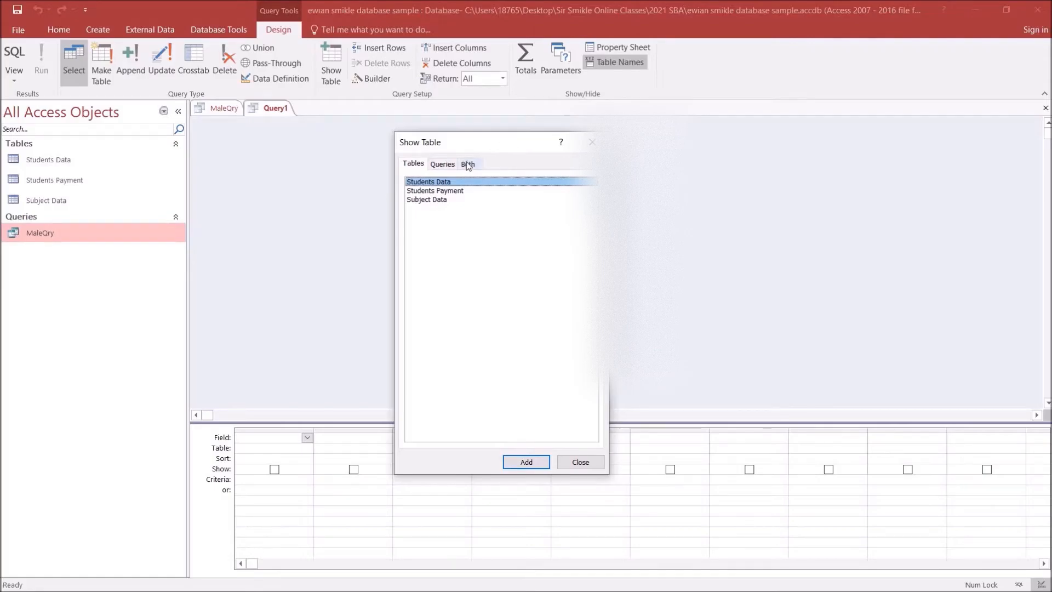
{"action": "left_click", "coordinate": [526, 462]}
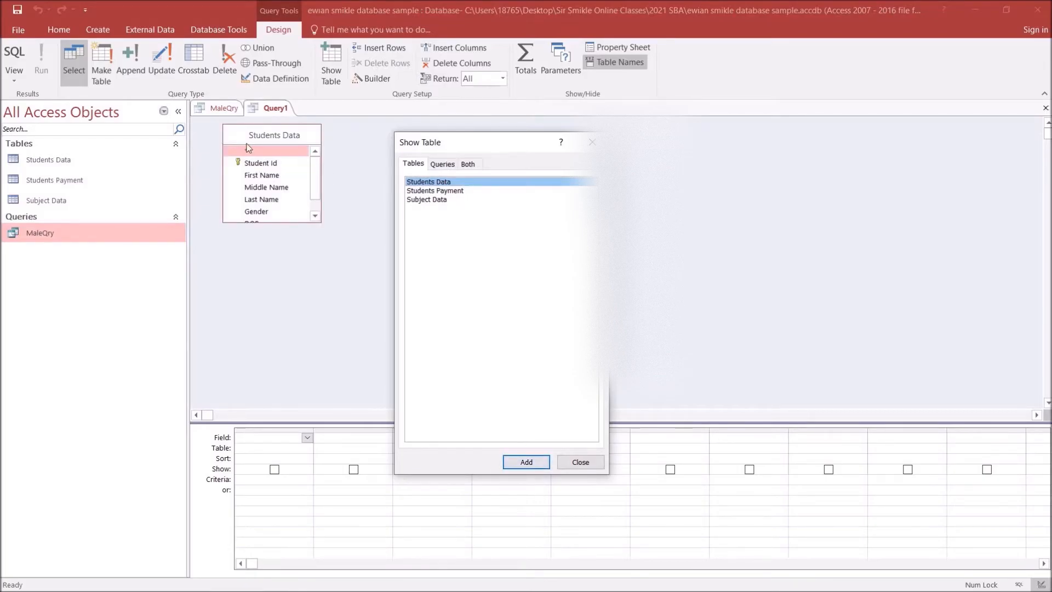
{"action": "double_click", "coordinate": [427, 201]}
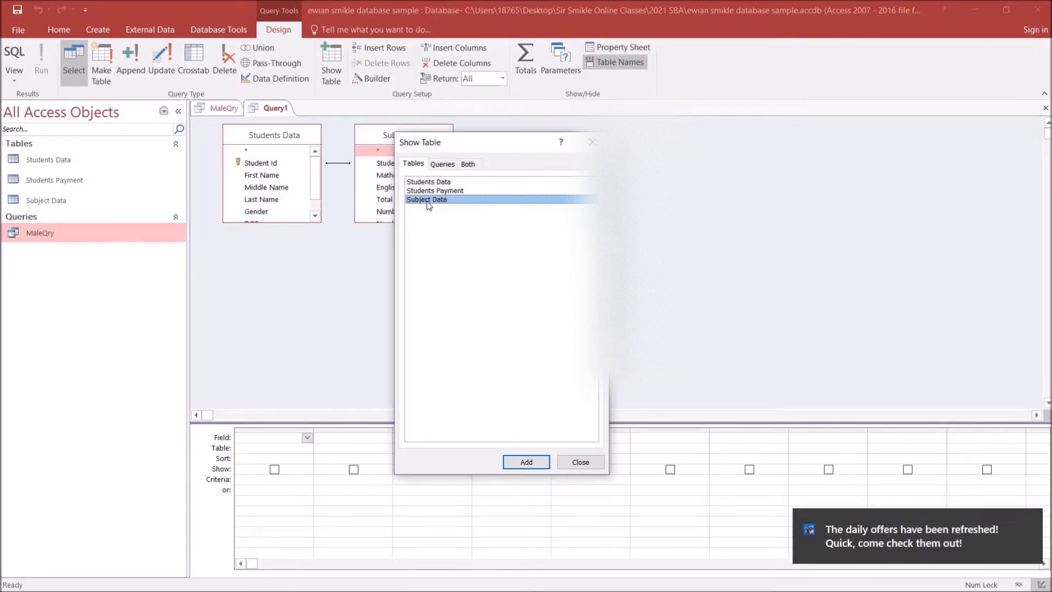
{"action": "double_click", "coordinate": [436, 191]}
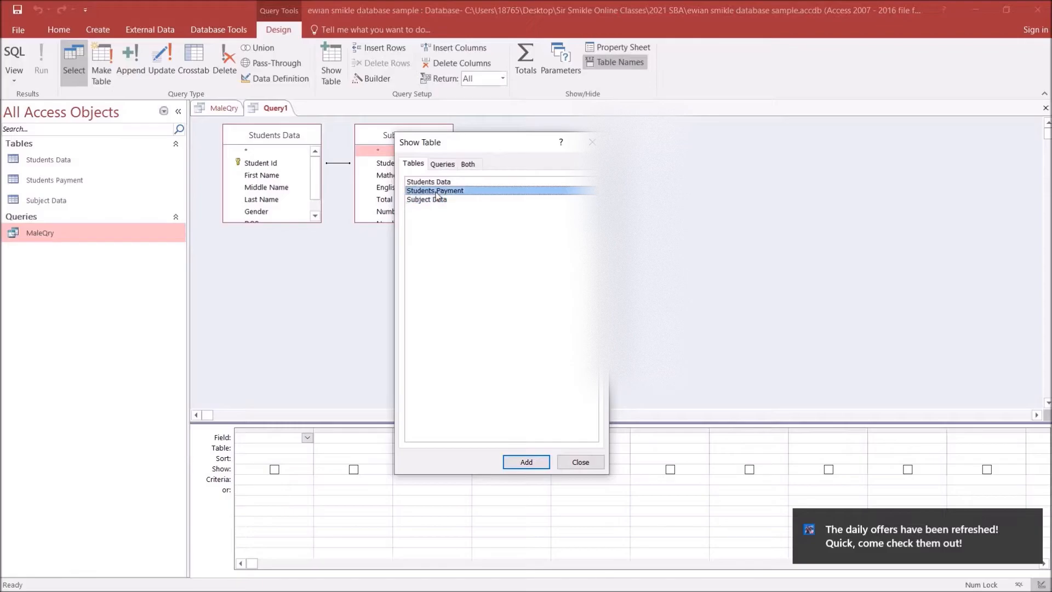
{"action": "left_click", "coordinate": [581, 462]}
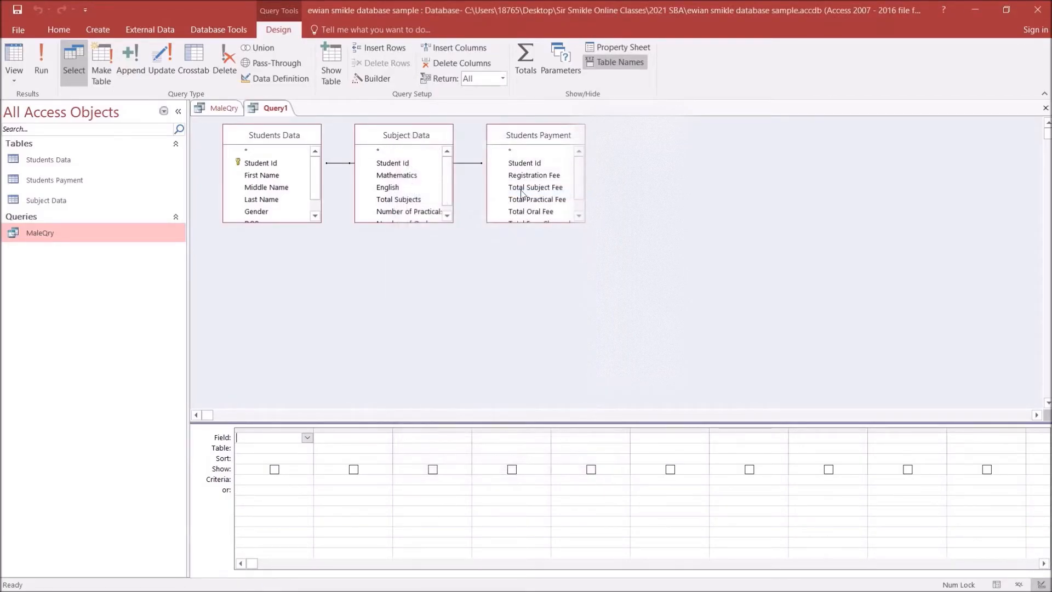
Rearrange the query's tables so that Students Data sits between Subject Data and Students Payment.
{"action": "left_click_drag", "start_coordinate": [525, 137], "coordinate": [702, 126]}
{"action": "left_click_drag", "start_coordinate": [431, 129], "coordinate": [430, 287]}
{"action": "left_click_drag", "start_coordinate": [262, 124], "coordinate": [550, 177]}
{"action": "left_click_drag", "start_coordinate": [279, 183], "coordinate": [560, 147]}
{"action": "left_click_drag", "start_coordinate": [390, 296], "coordinate": [299, 158]}
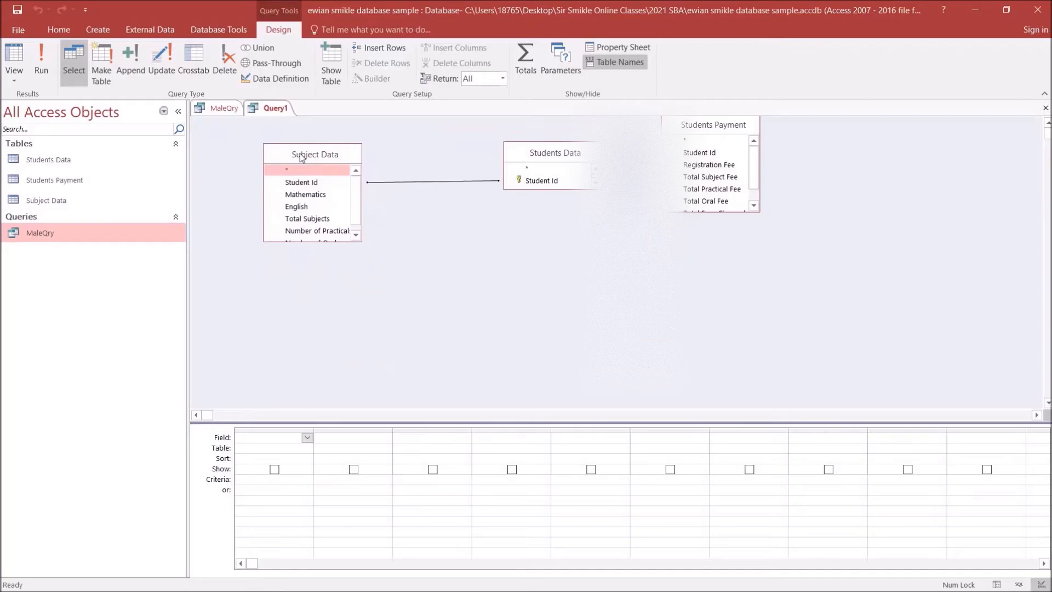
{"action": "left_click_drag", "start_coordinate": [530, 155], "coordinate": [470, 157]}
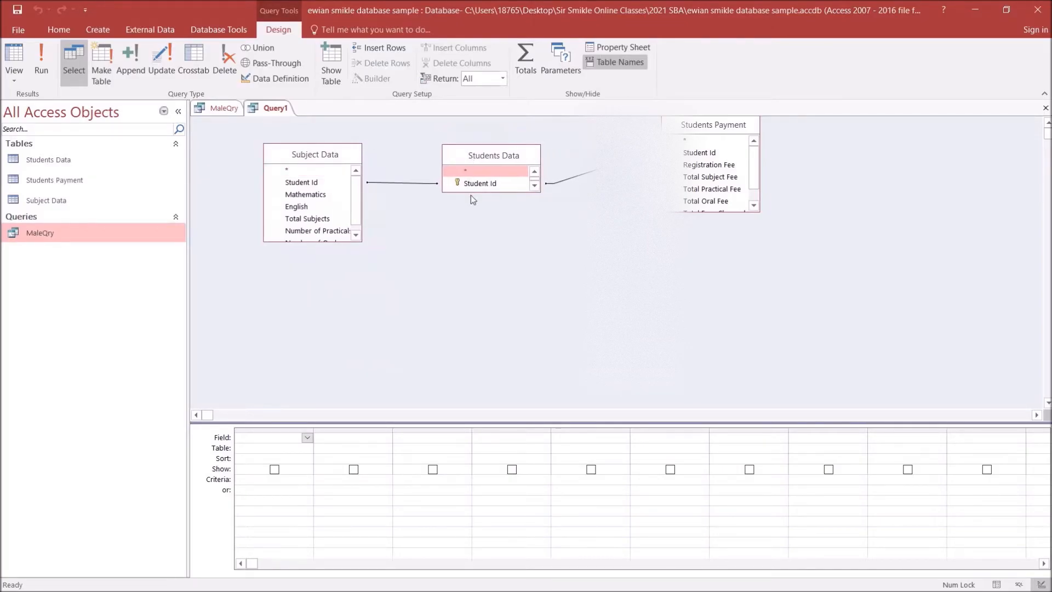
Enlarge the Students Data, Subject Data and Students Payment field lists to show all their fields.
{"action": "left_click_drag", "start_coordinate": [471, 193], "coordinate": [471, 269]}
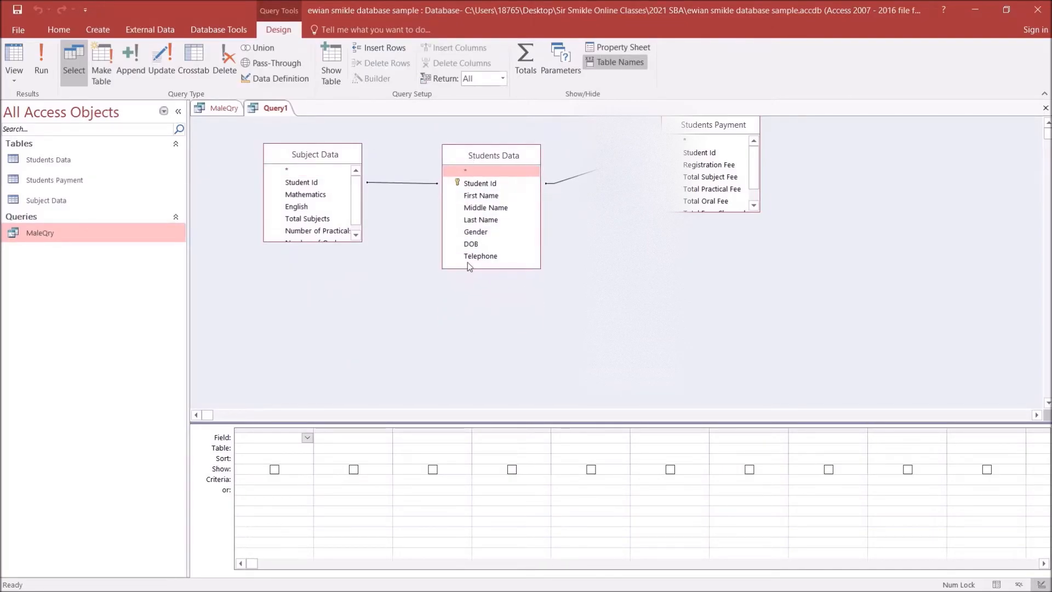
{"action": "mouse_move", "coordinate": [313, 239]}
{"action": "left_mouse_down"}
{"action": "mouse_move", "coordinate": [313, 277]}
{"action": "mouse_move", "coordinate": [313, 256]}
{"action": "left_mouse_up"}
{"action": "left_click_drag", "start_coordinate": [732, 211], "coordinate": [731, 252]}
Line up the three tables in one spaced row with their Student Id relationship lines roughly level.
{"action": "left_click_drag", "start_coordinate": [710, 130], "coordinate": [764, 157]}
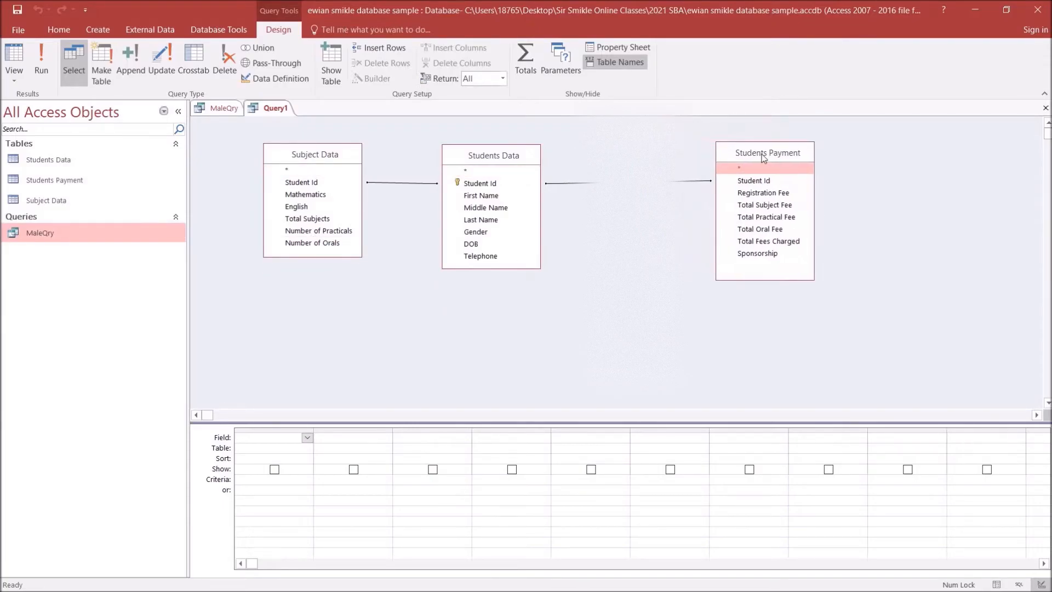
{"action": "left_click_drag", "start_coordinate": [503, 156], "coordinate": [545, 152]}
{"action": "left_click_drag", "start_coordinate": [318, 155], "coordinate": [299, 189]}
{"action": "left_click_drag", "start_coordinate": [562, 152], "coordinate": [548, 296]}
{"action": "left_click_drag", "start_coordinate": [763, 154], "coordinate": [776, 171]}
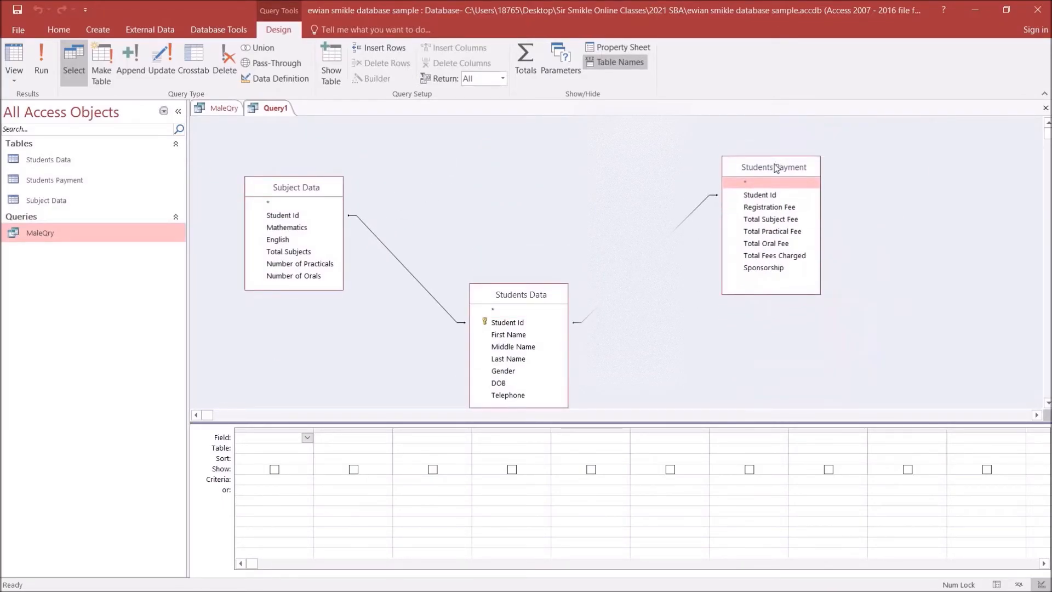
{"action": "left_click_drag", "start_coordinate": [536, 301], "coordinate": [560, 176]}
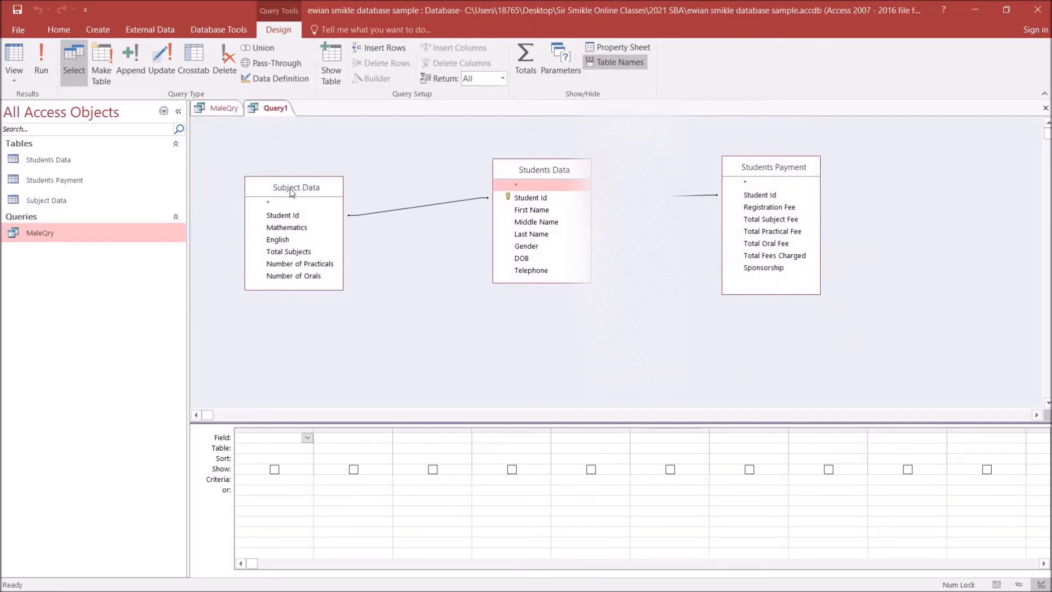
{"action": "left_click_drag", "start_coordinate": [292, 191], "coordinate": [291, 172]}
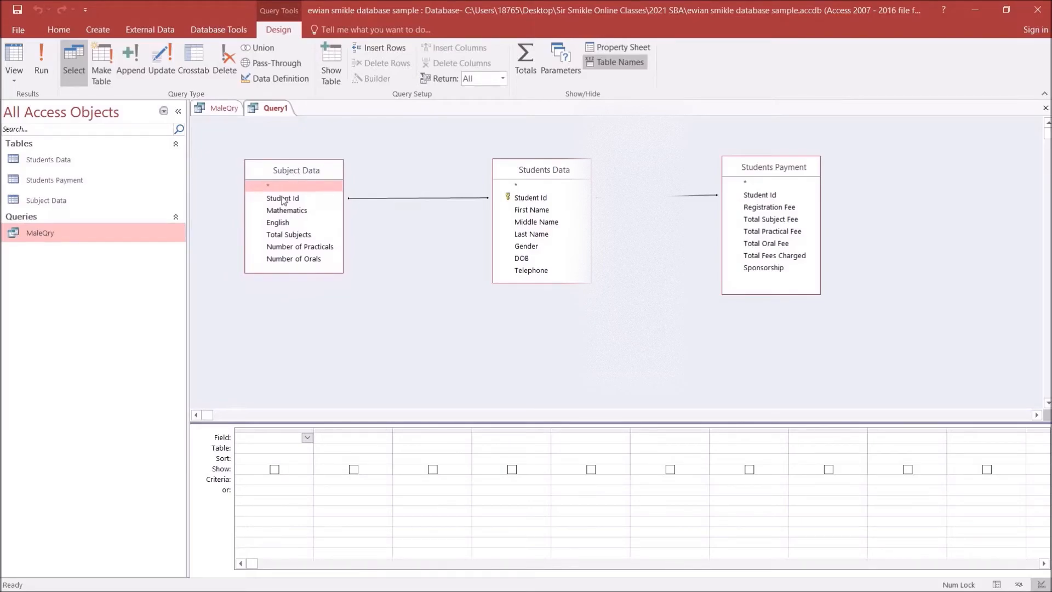
{"action": "left_click", "coordinate": [781, 167]}
{"action": "left_click_drag", "start_coordinate": [781, 167], "coordinate": [779, 170]}
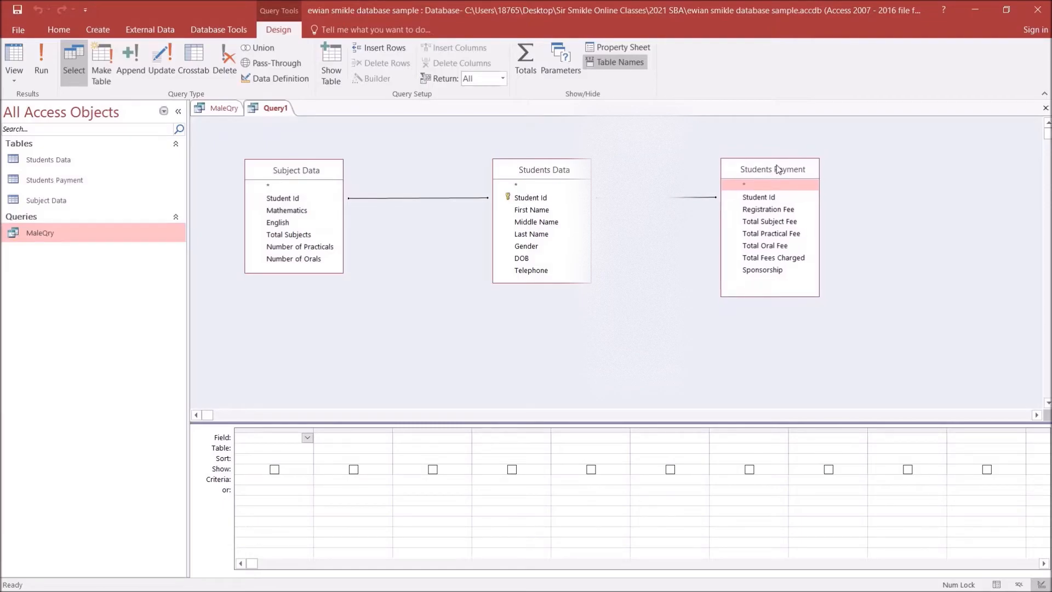
{"action": "left_click_drag", "start_coordinate": [757, 170], "coordinate": [785, 171]}
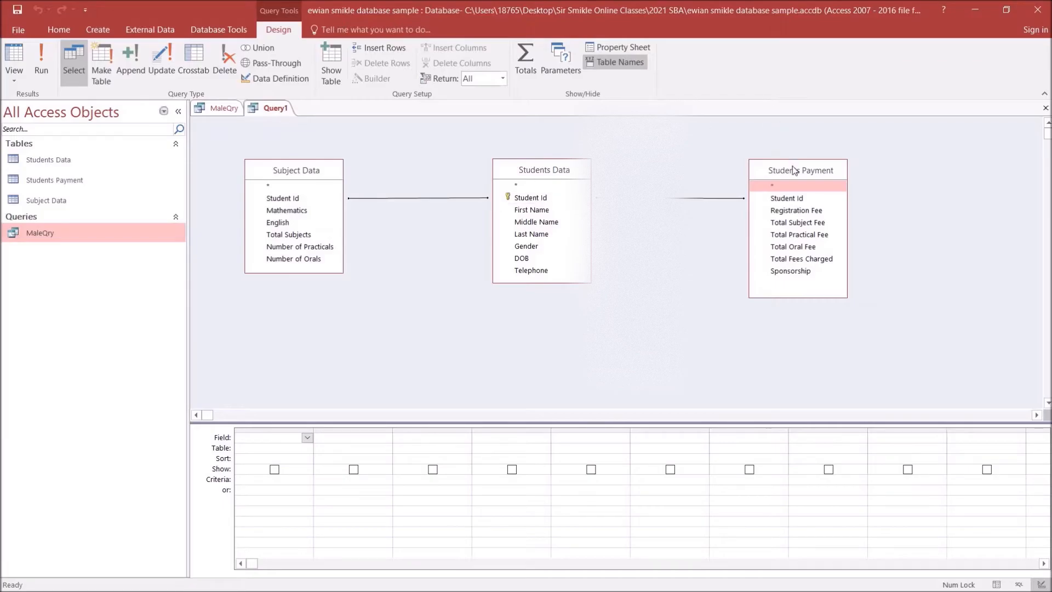
{"action": "left_click_drag", "start_coordinate": [794, 171], "coordinate": [768, 171]}
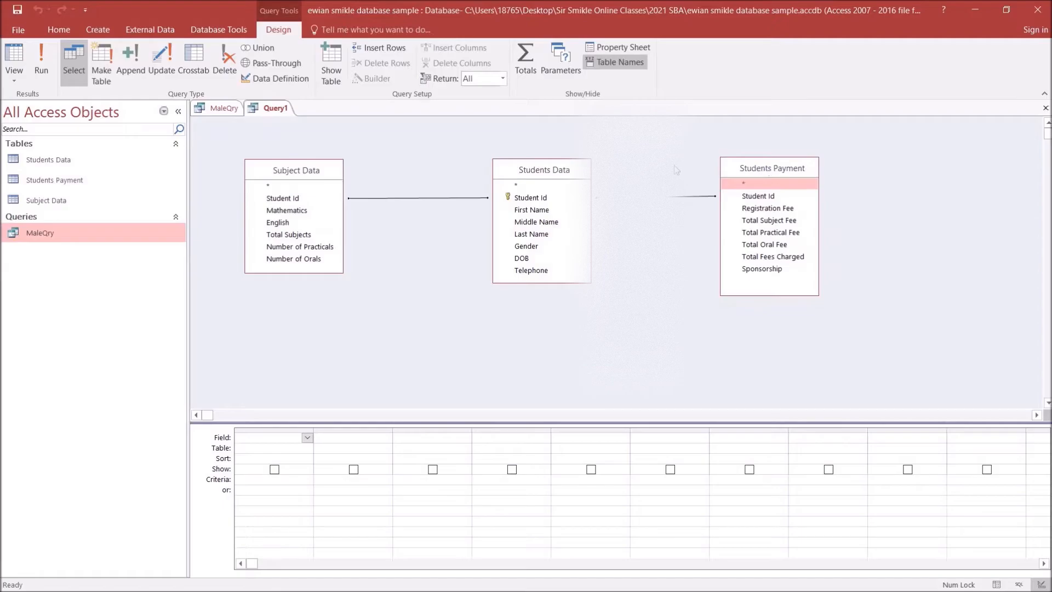
{"action": "left_click_drag", "start_coordinate": [293, 168], "coordinate": [327, 167]}
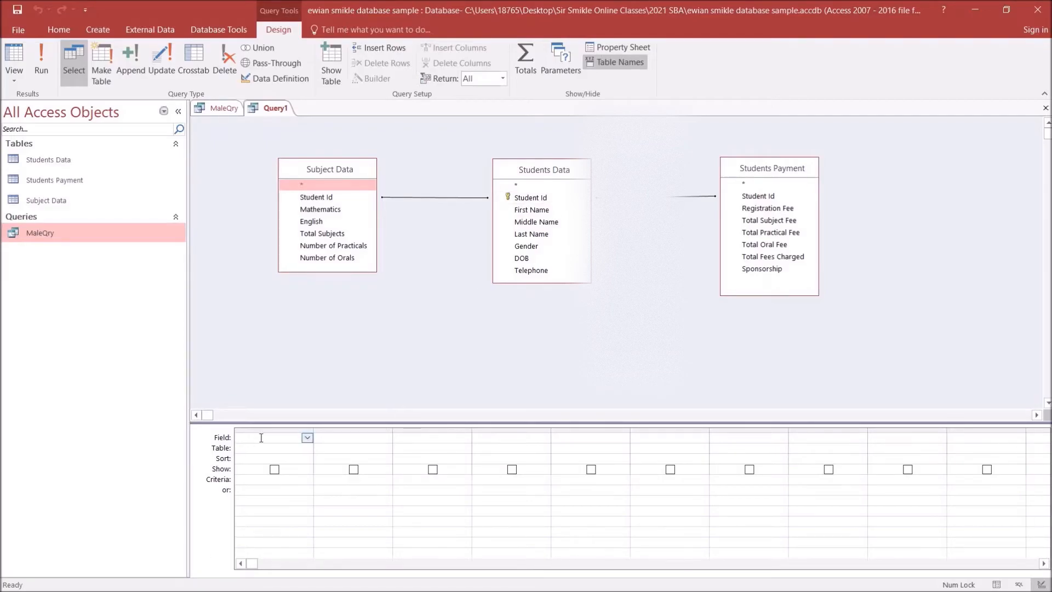
Add Student Id, First Name, Middle Name and Last Name from Students Data to the query grid.
{"action": "double_click", "coordinate": [535, 199]}
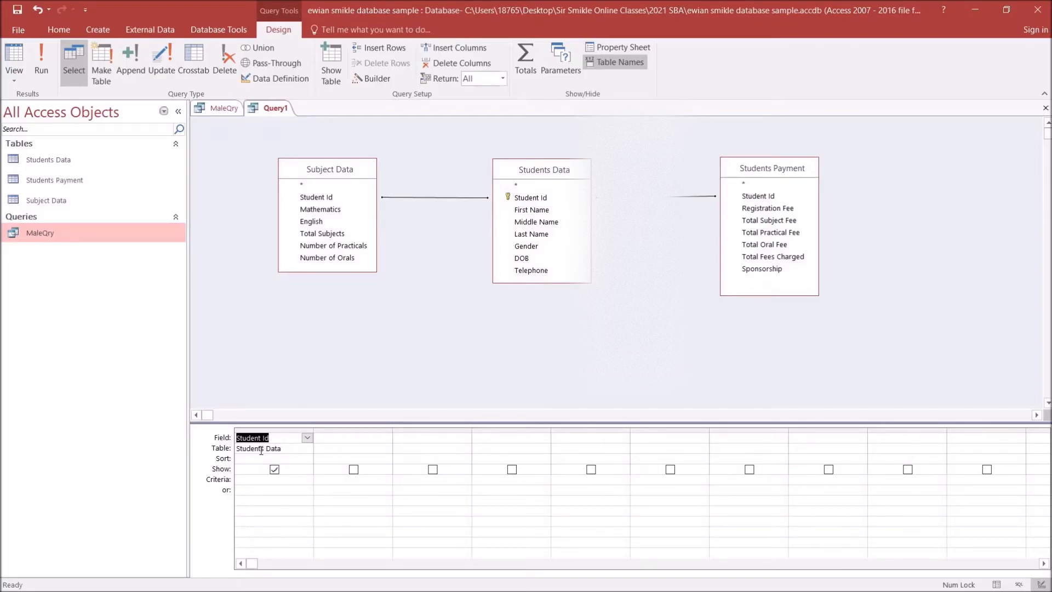
{"action": "double_click", "coordinate": [531, 211]}
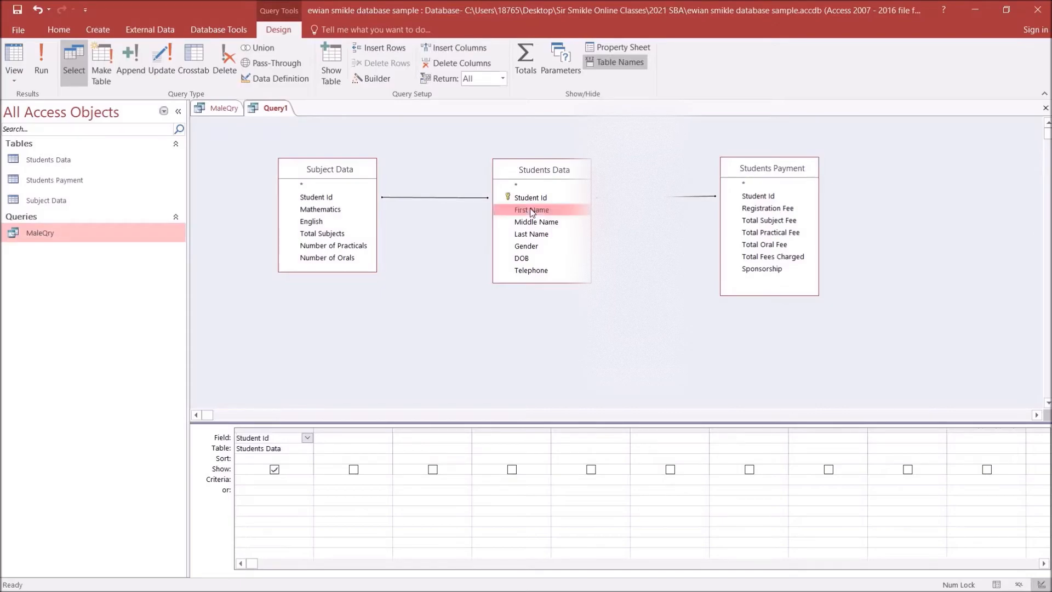
{"action": "double_click", "coordinate": [530, 222]}
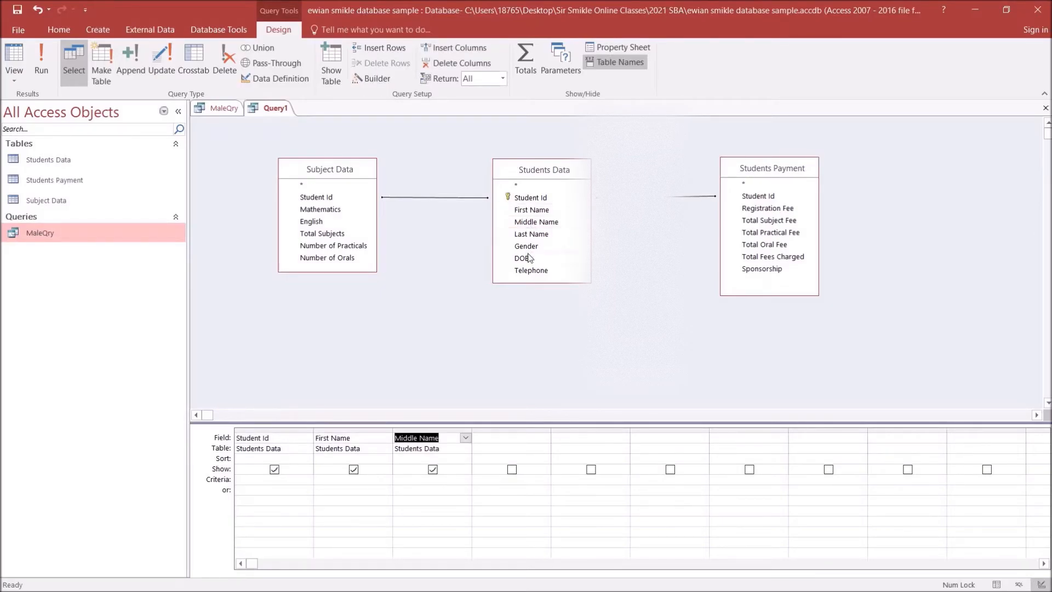
{"action": "double_click", "coordinate": [531, 234]}
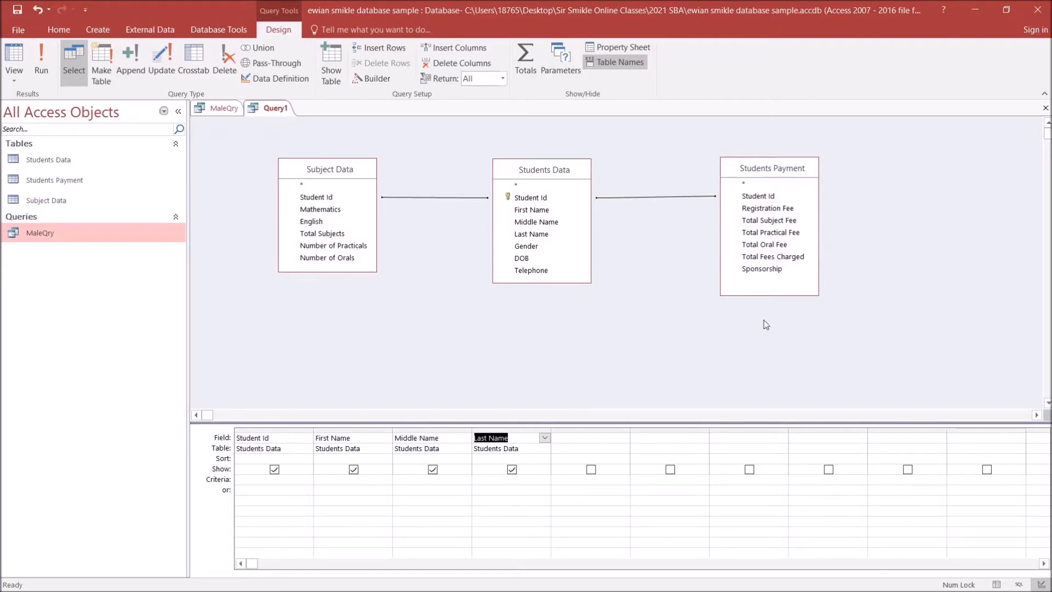
Add Sponsorship from Students Payment, Total Subjects from Subject Data and Total Fees Charged from Students Payment to the query grid.
{"action": "double_click", "coordinate": [768, 271]}
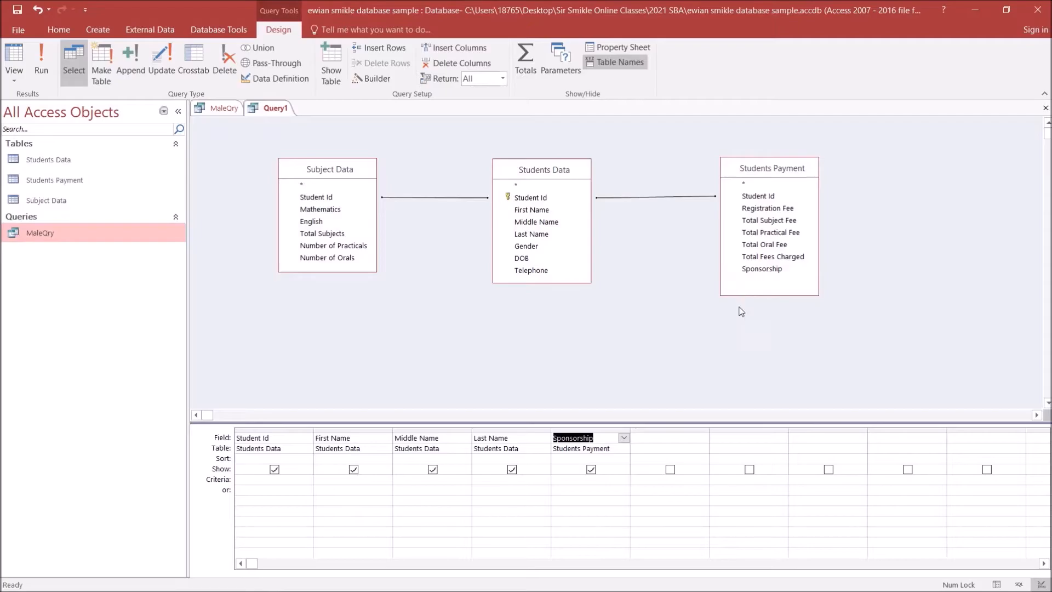
{"action": "key", "text": "ctrl+z"}
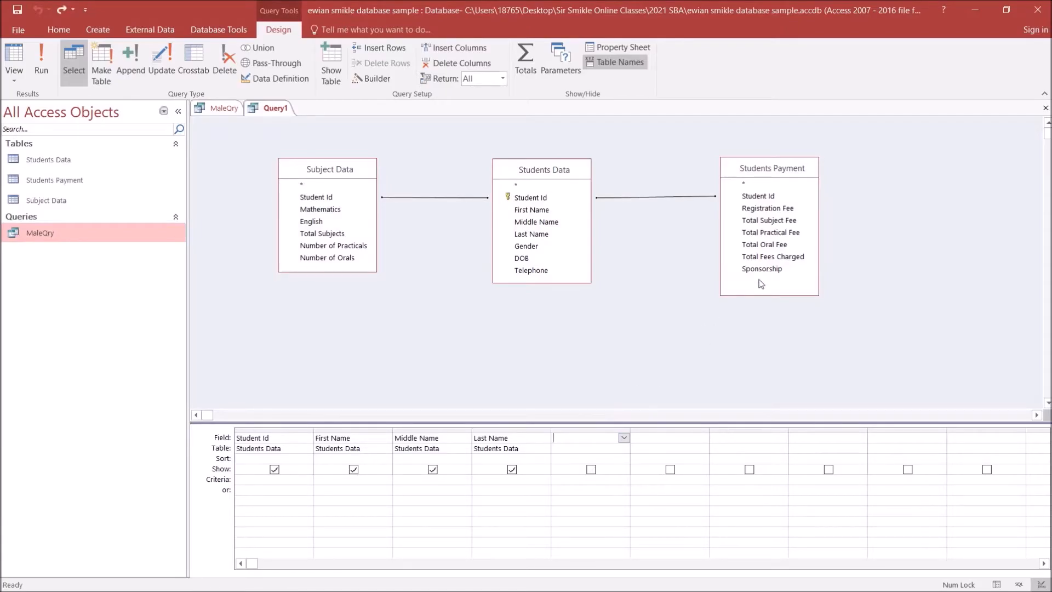
{"action": "left_click_drag", "start_coordinate": [762, 270], "coordinate": [580, 438]}
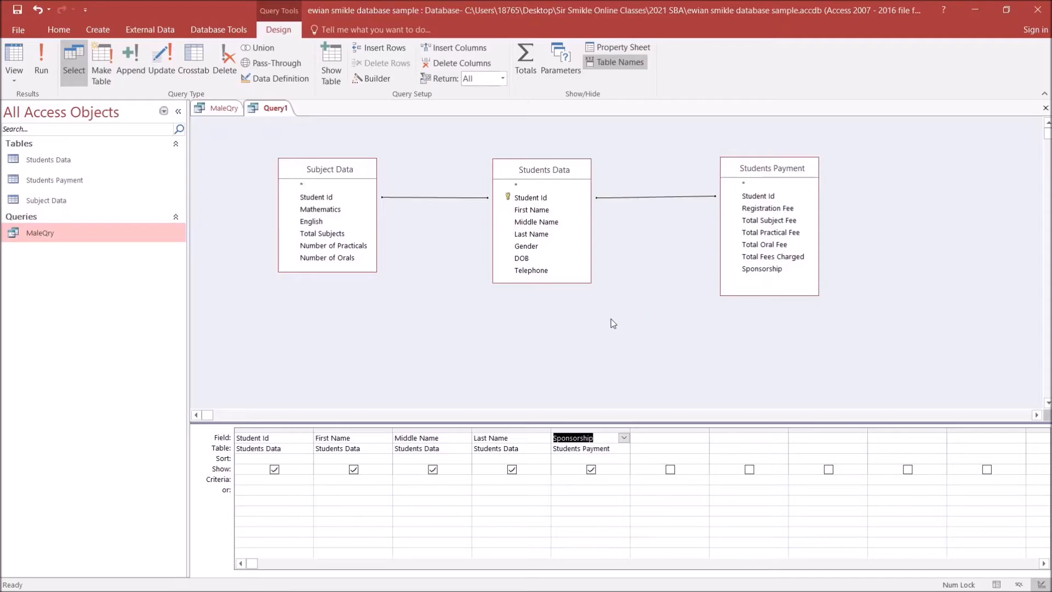
{"action": "double_click", "coordinate": [316, 234]}
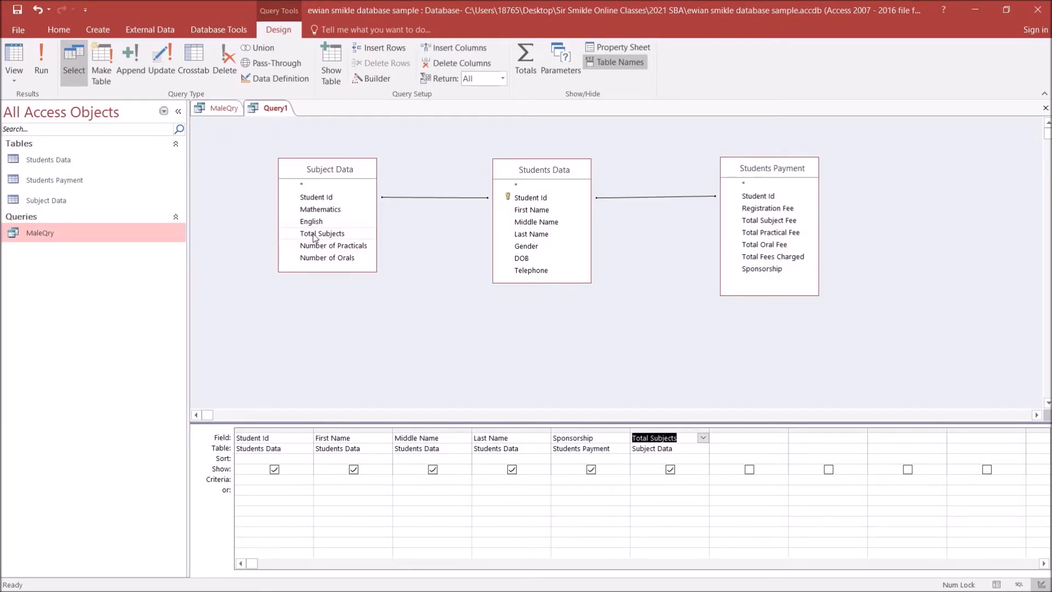
{"action": "double_click", "coordinate": [767, 258]}
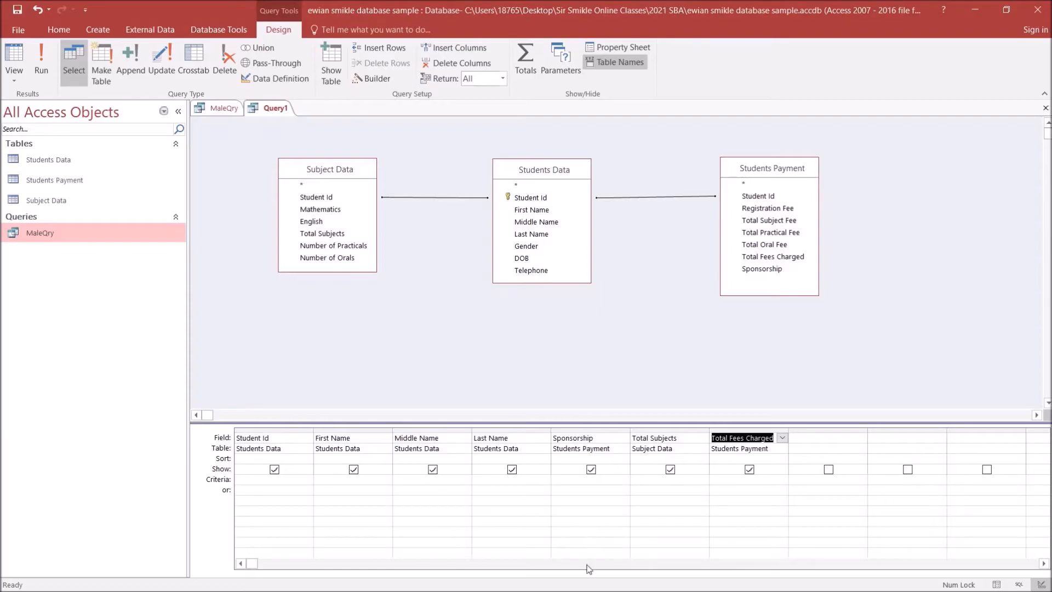
Set the criteria to 5 for Total Subjects and No for Sponsorship.
{"action": "mouse_move", "coordinate": [605, 590]}
{"action": "left_click", "coordinate": [648, 481]}
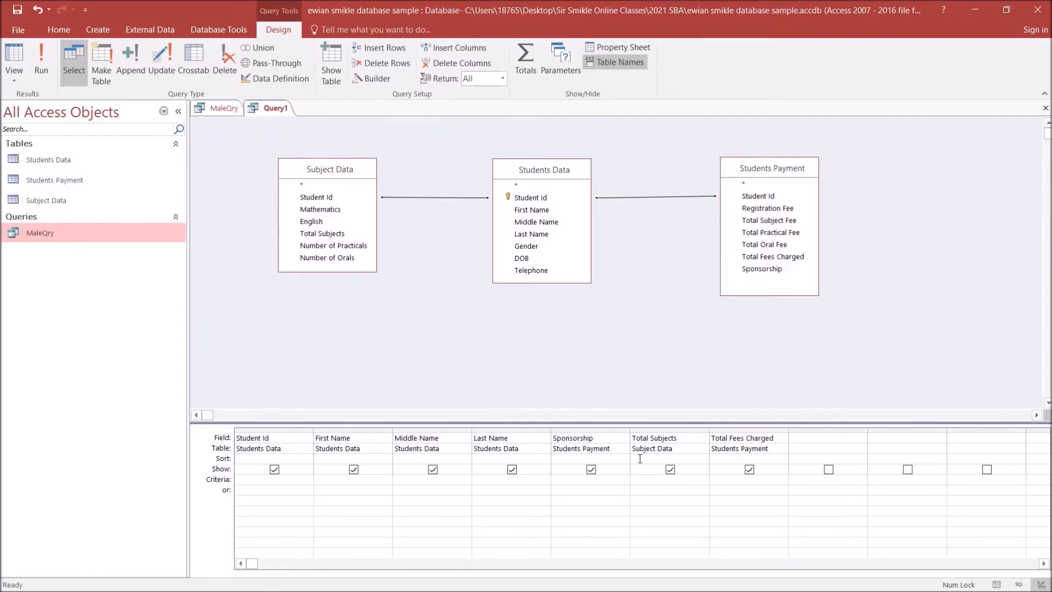
{"action": "type", "text": "5"}
{"action": "left_click", "coordinate": [600, 482]}
{"action": "type", "text": "no"}
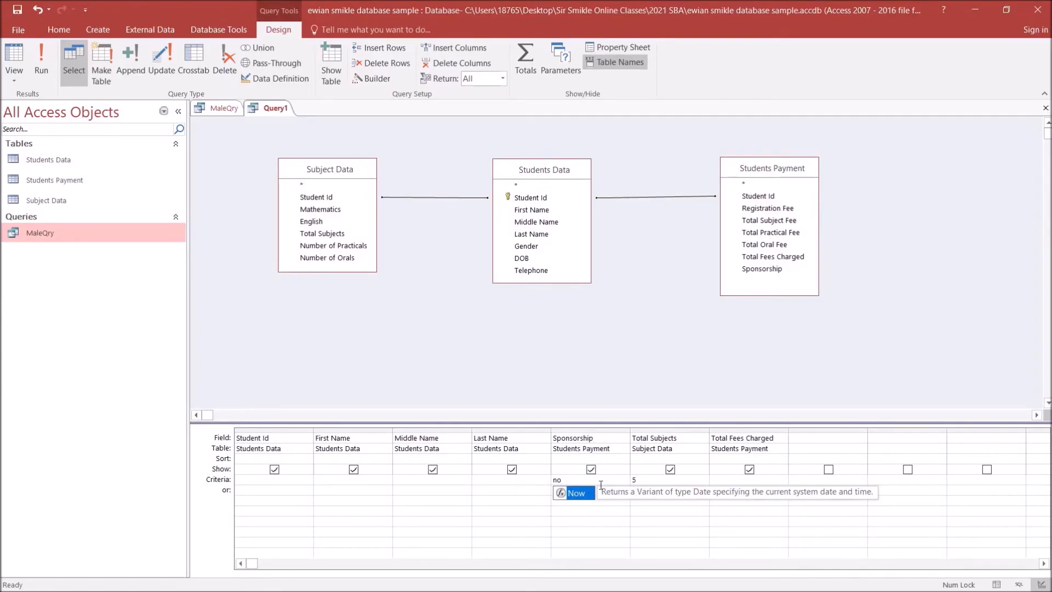
{"action": "left_click", "coordinate": [607, 521]}
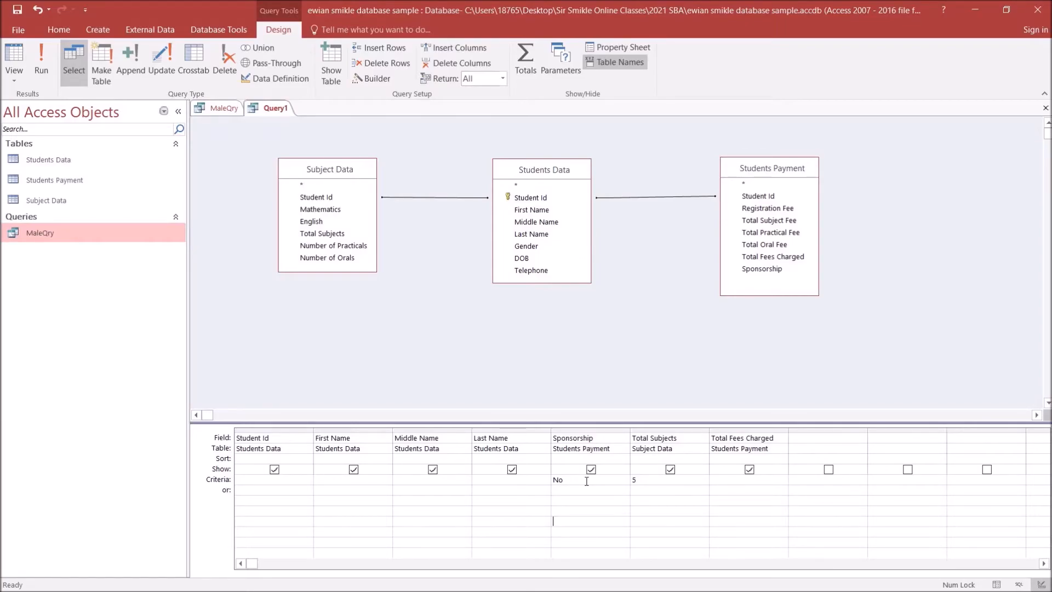
Add a calculated field Grant: 0.15*[total fees charged] in the column after Total Fees Charged.
{"action": "left_click", "coordinate": [801, 440]}
{"action": "type", "text": "Grant: 0.15"}
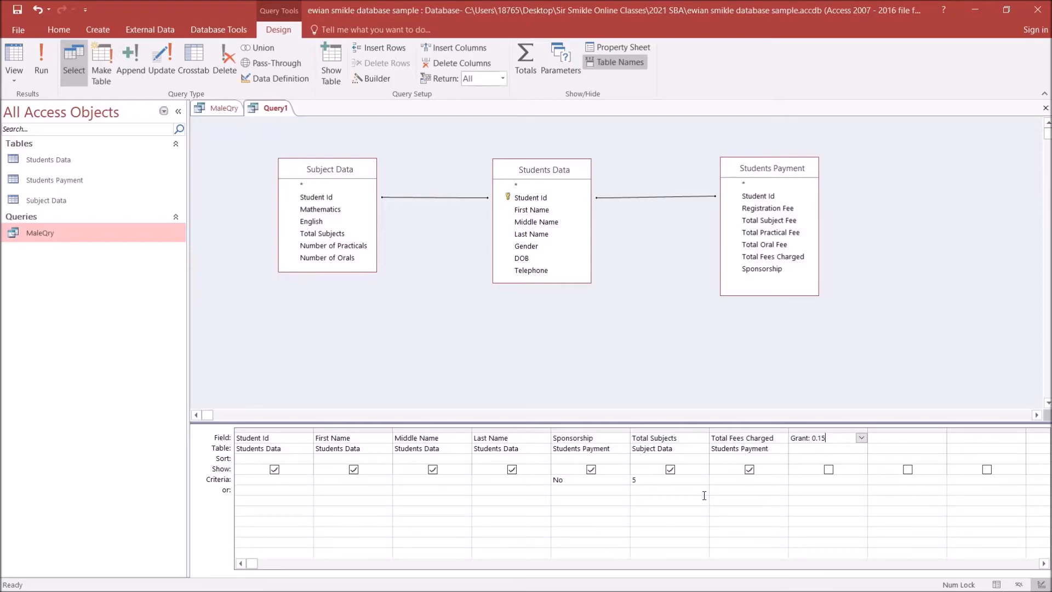
{"action": "type", "text": "*"}
{"action": "type", "text": "[total fees charged"}
{"action": "type", "text": "]"}
{"action": "key", "text": "BackSpace"}
{"action": "key", "text": "Left"}
{"action": "key", "text": "Left"}
{"action": "key", "text": "Left"}
{"action": "key", "text": "Left"}
{"action": "key", "text": "Left"}
{"action": "key", "text": "Left"}
{"action": "key", "text": "Left"}
{"action": "key", "text": "Left"}
{"action": "key", "text": "Left"}
{"action": "key", "text": "Left"}
{"action": "key", "text": "Left"}
{"action": "key", "text": "Left"}
{"action": "key", "text": "Left"}
{"action": "key", "text": "Left"}
{"action": "key", "text": "Left"}
{"action": "key", "text": "Left"}
{"action": "key", "text": "Left"}
{"action": "key", "text": "Left"}
{"action": "key", "text": "Left"}
{"action": "key", "text": "Left"}
{"action": "key", "text": "Left"}
{"action": "key", "text": "Right"}
{"action": "key", "text": "Right"}
{"action": "key", "text": "Right"}
{"action": "key", "text": "Right"}
{"action": "key", "text": "Right"}
{"action": "key", "text": "Right"}
{"action": "key", "text": "Right"}
{"action": "key", "text": "Right"}
{"action": "key", "text": "Right"}
{"action": "key", "text": "Right"}
{"action": "key", "text": "Left"}
Add a calculated field Balance: [total fees charged]-[grant] in the column after Grant.
{"action": "left_click", "coordinate": [889, 440]}
{"action": "type", "text": "Balance:"}
{"action": "type", "text": "[total fees"}
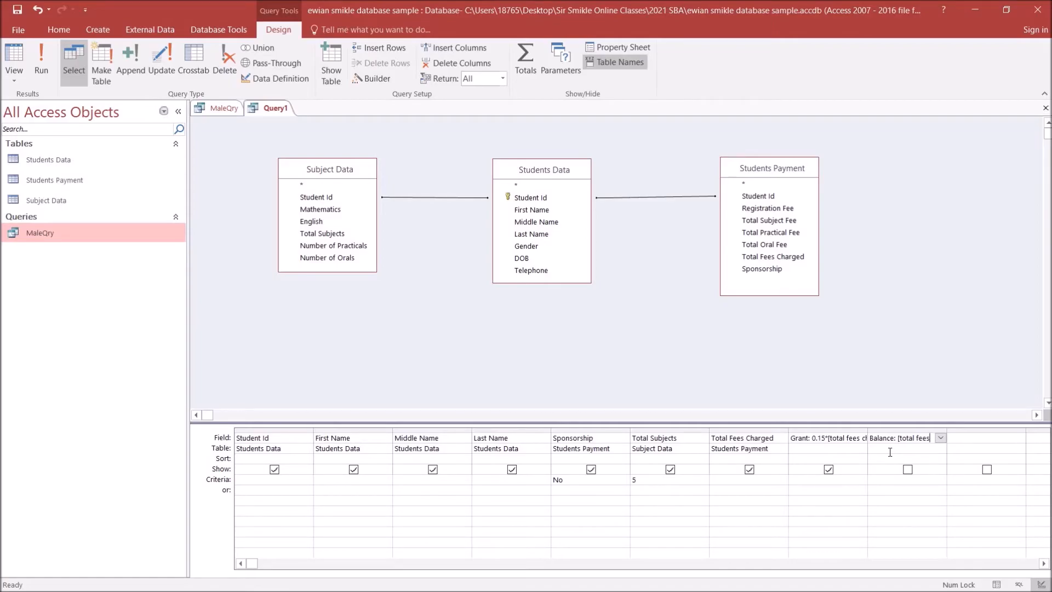
{"action": "type", "text": "charged] -[grant]"}
{"action": "key", "text": "Left"}
{"action": "key", "text": "Left"}
{"action": "left_click", "coordinate": [563, 483]}
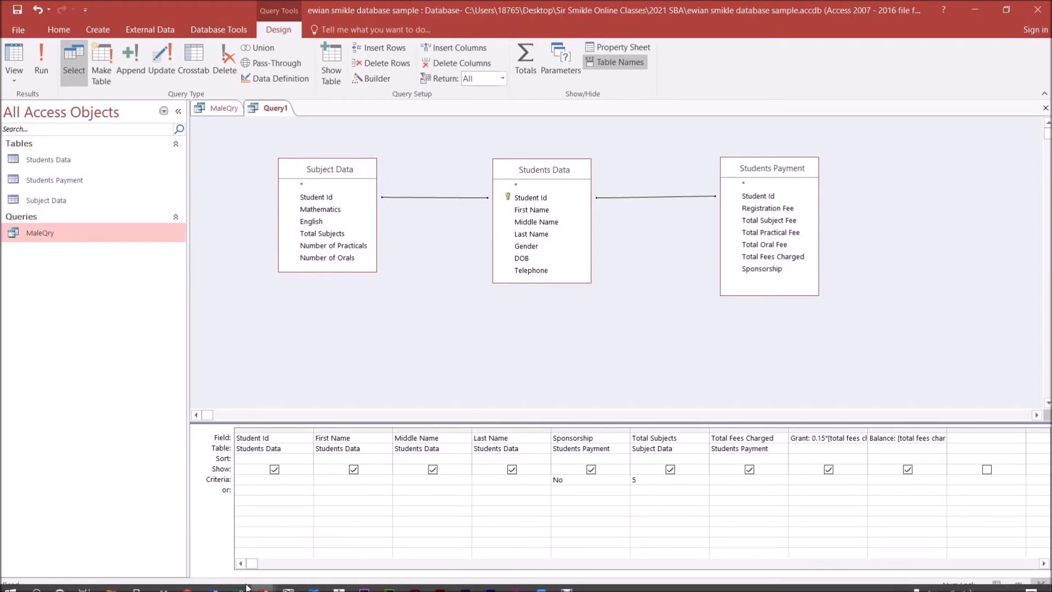
Review the grantQRY requirements in the Word assignment document, and return to the Access sample database to run the query.
{"action": "left_click", "coordinate": [214, 584]}
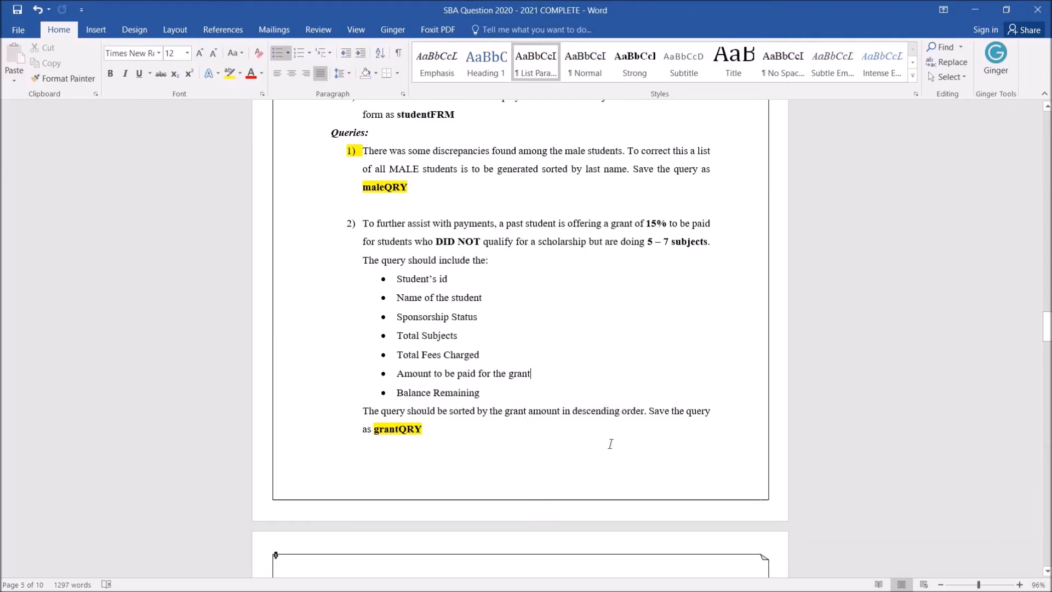
{"action": "mouse_move", "coordinate": [471, 589]}
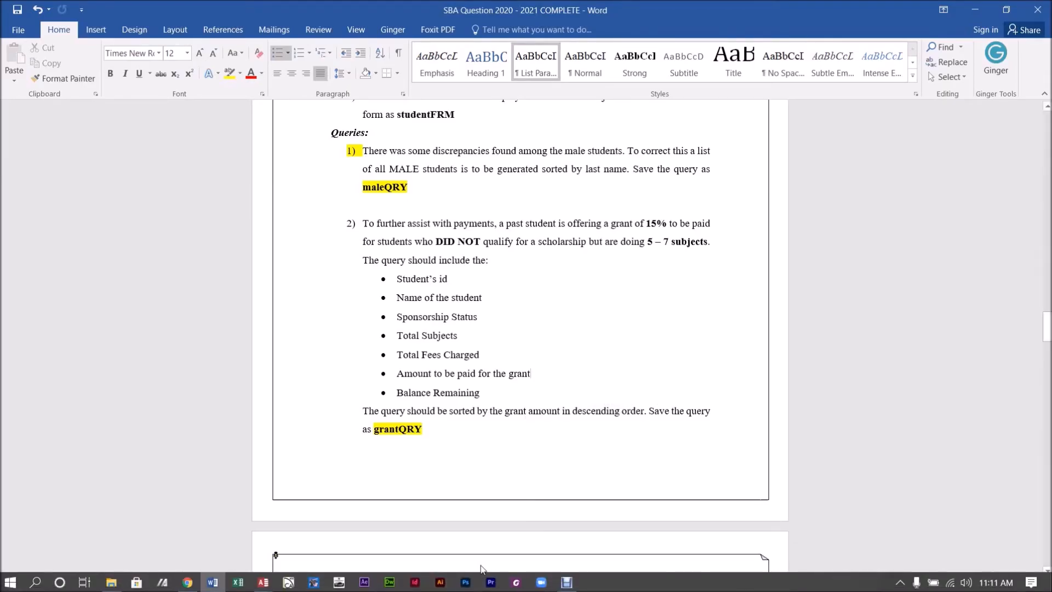
{"action": "mouse_move", "coordinate": [263, 582]}
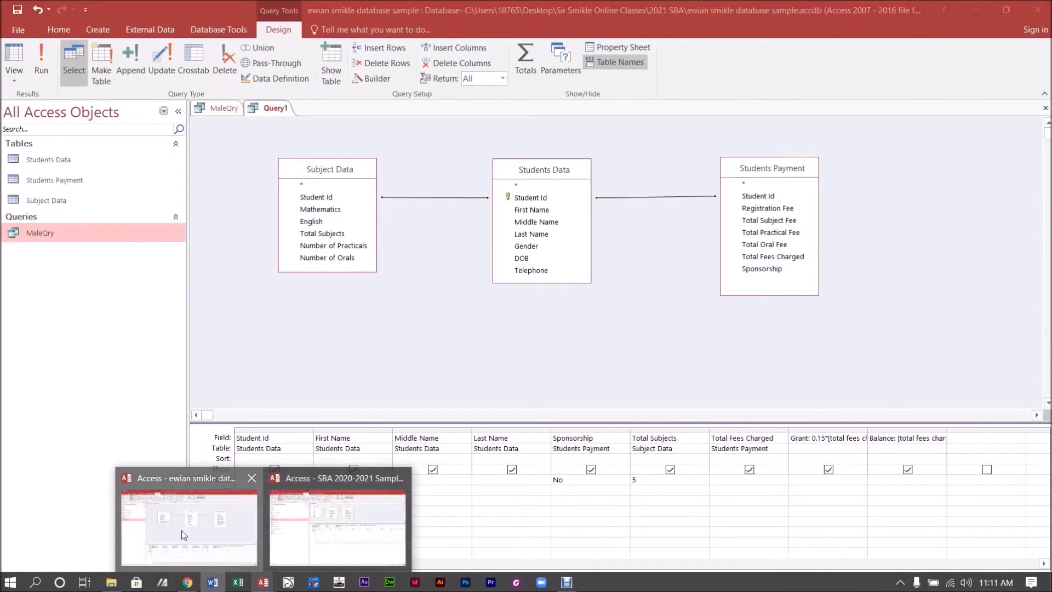
{"action": "left_click", "coordinate": [182, 531]}
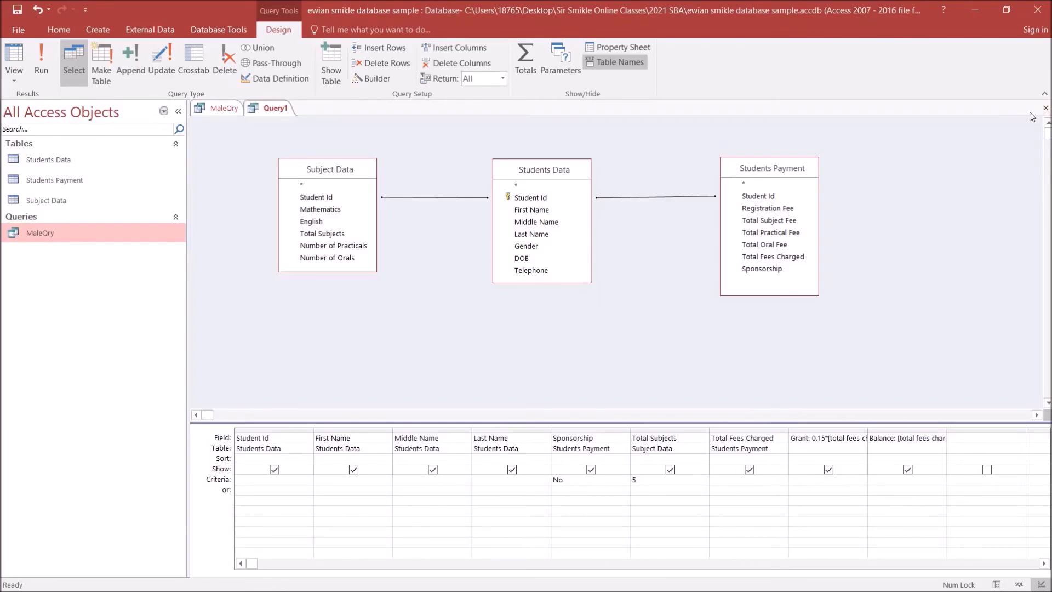
{"action": "left_click", "coordinate": [42, 63]}
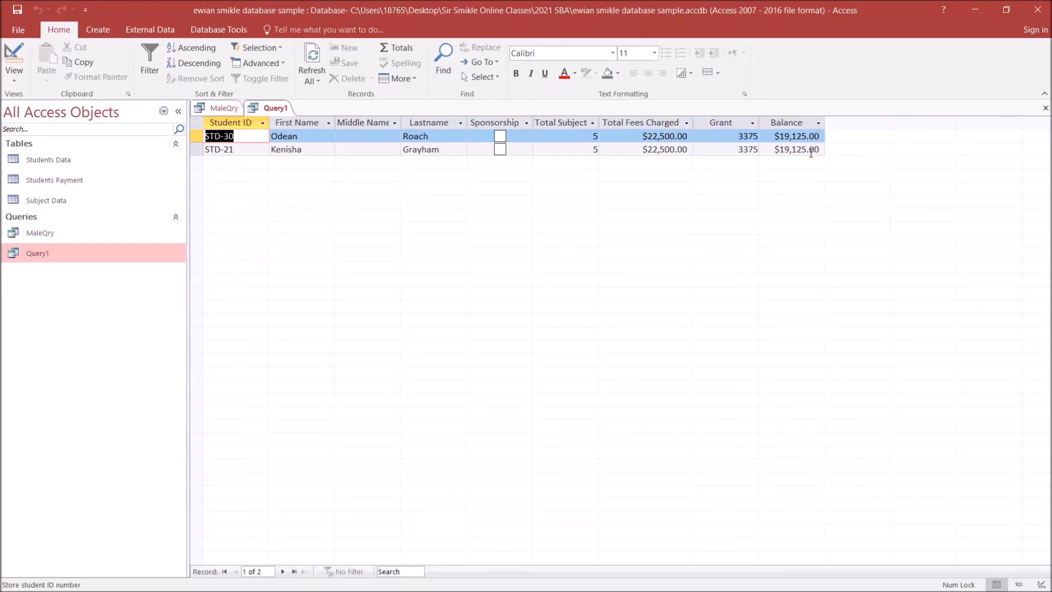
Return the query to its design and set the Grant field's format to Currency.
{"action": "left_click", "coordinate": [15, 50]}
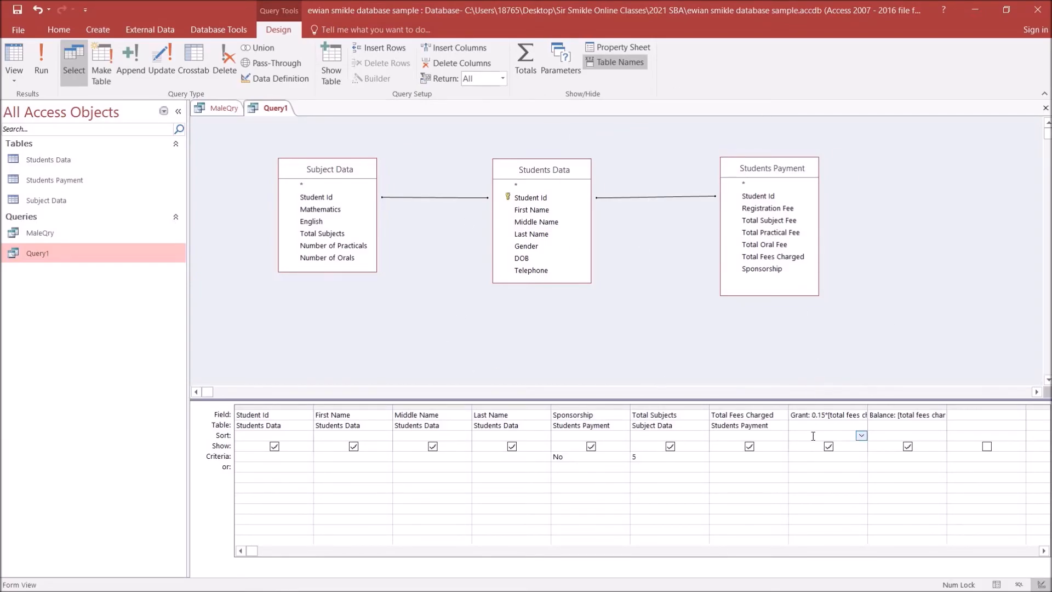
{"action": "left_click", "coordinate": [817, 411]}
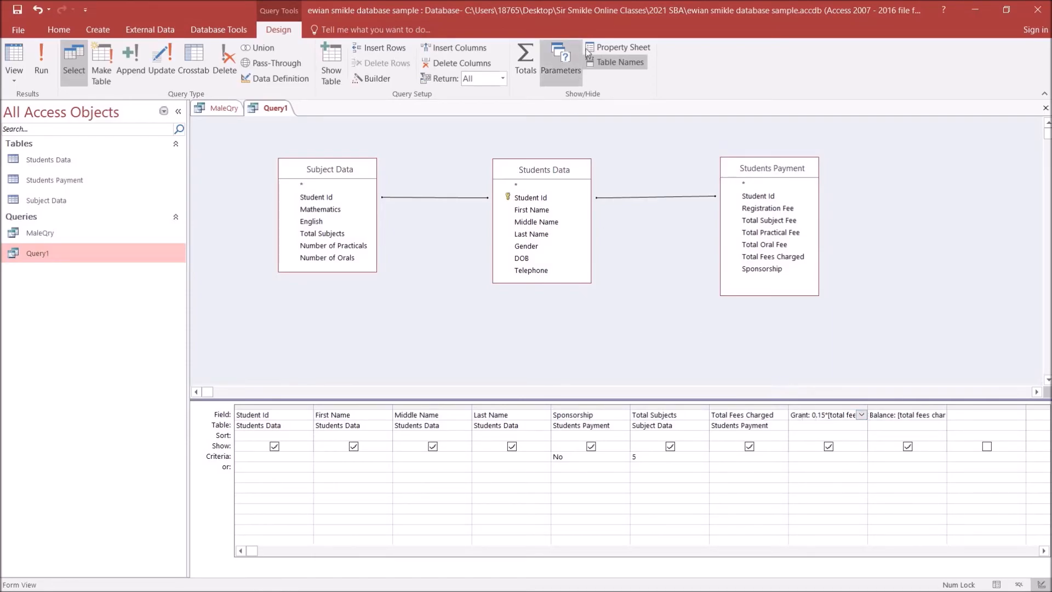
{"action": "left_click", "coordinate": [627, 48]}
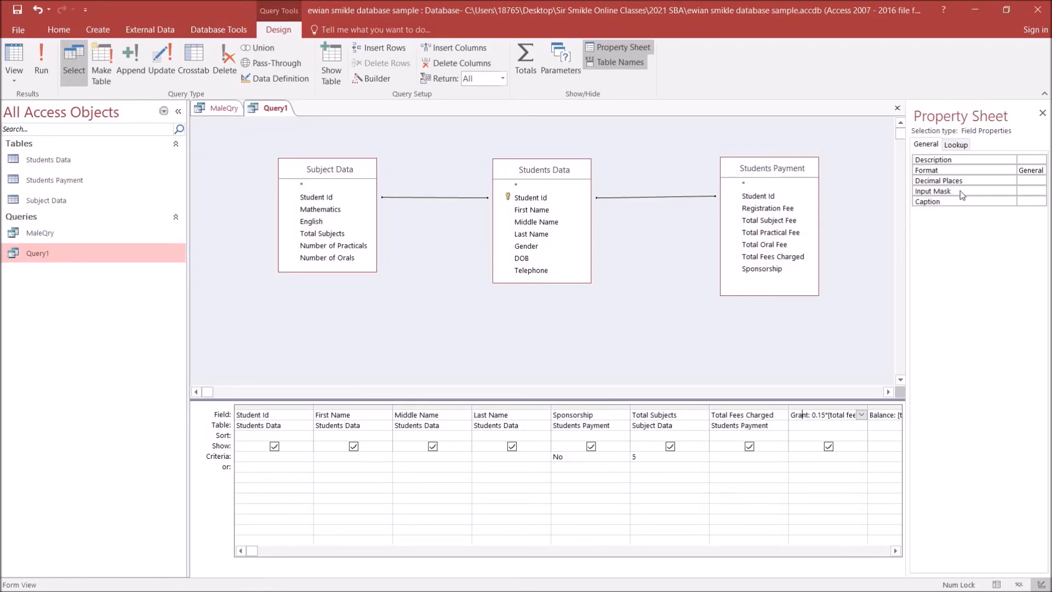
{"action": "left_click", "coordinate": [1032, 170]}
{"action": "left_click", "coordinate": [1040, 171]}
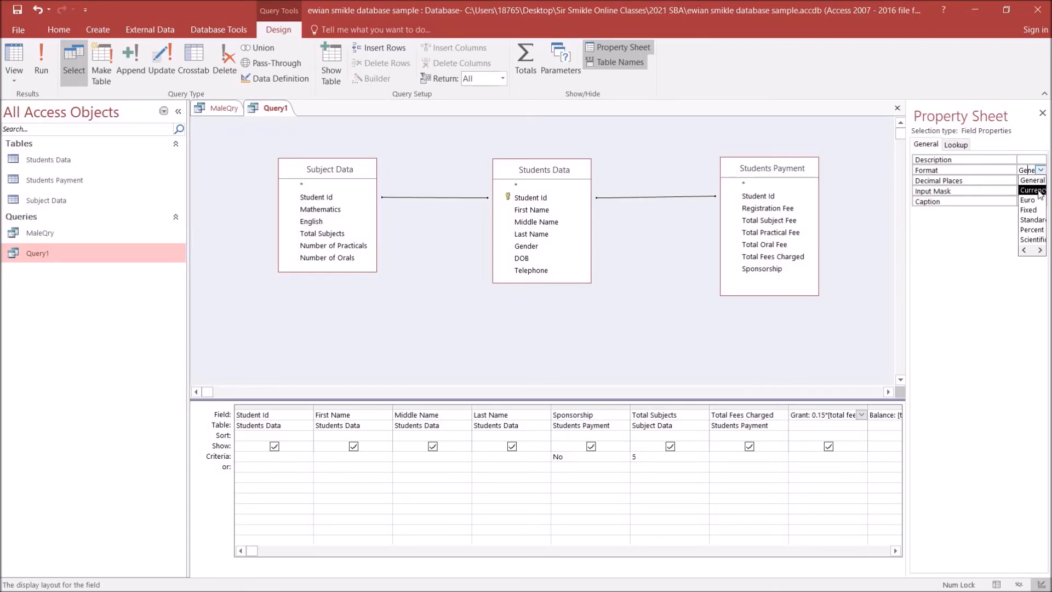
{"action": "left_click", "coordinate": [1040, 190]}
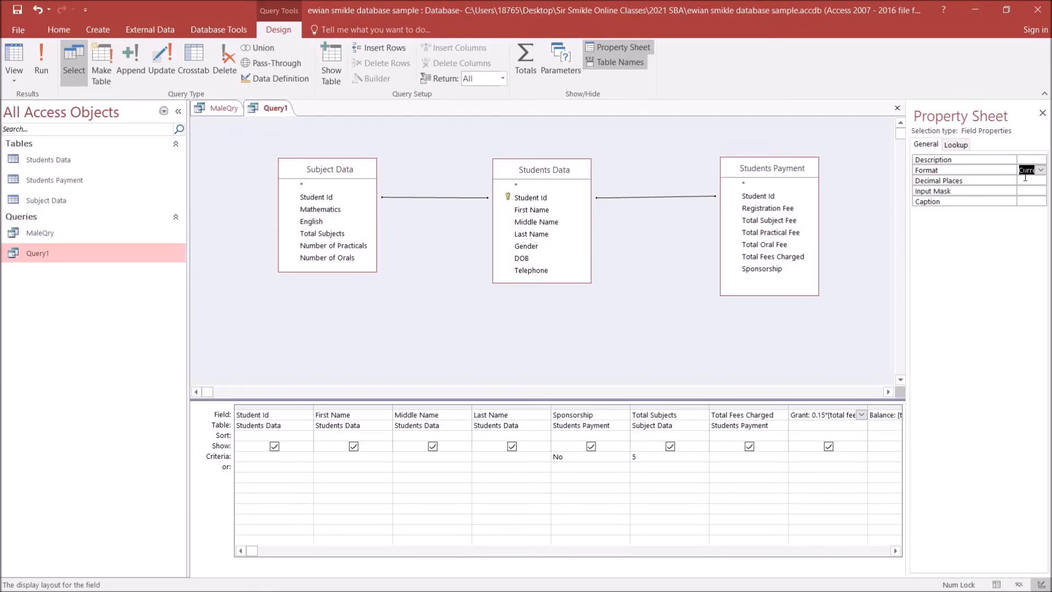
{"action": "left_click", "coordinate": [1042, 112]}
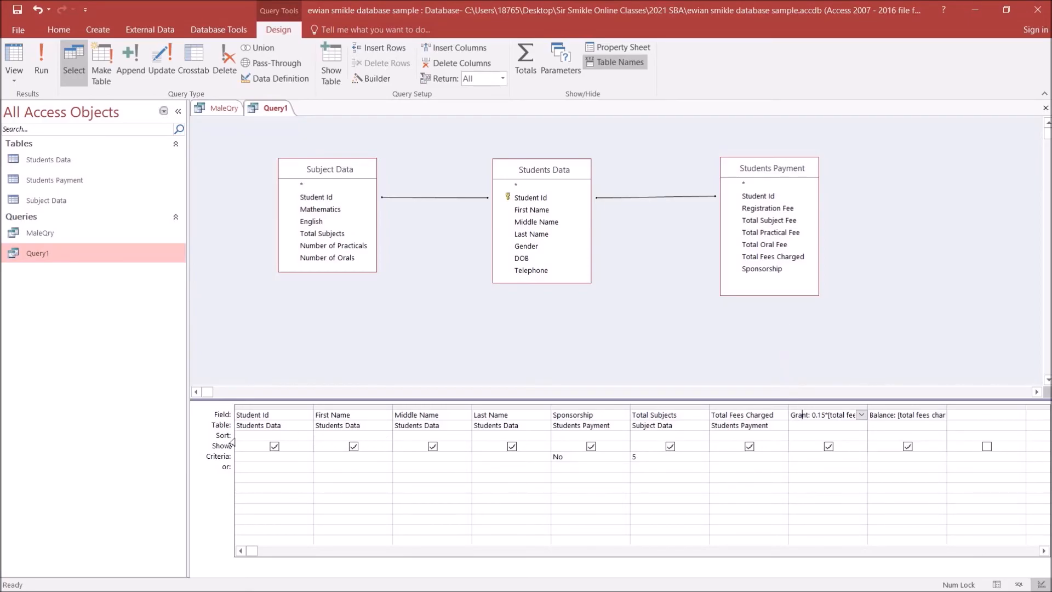
Sort the query by the Grant field in descending order.
{"action": "left_click", "coordinate": [829, 434]}
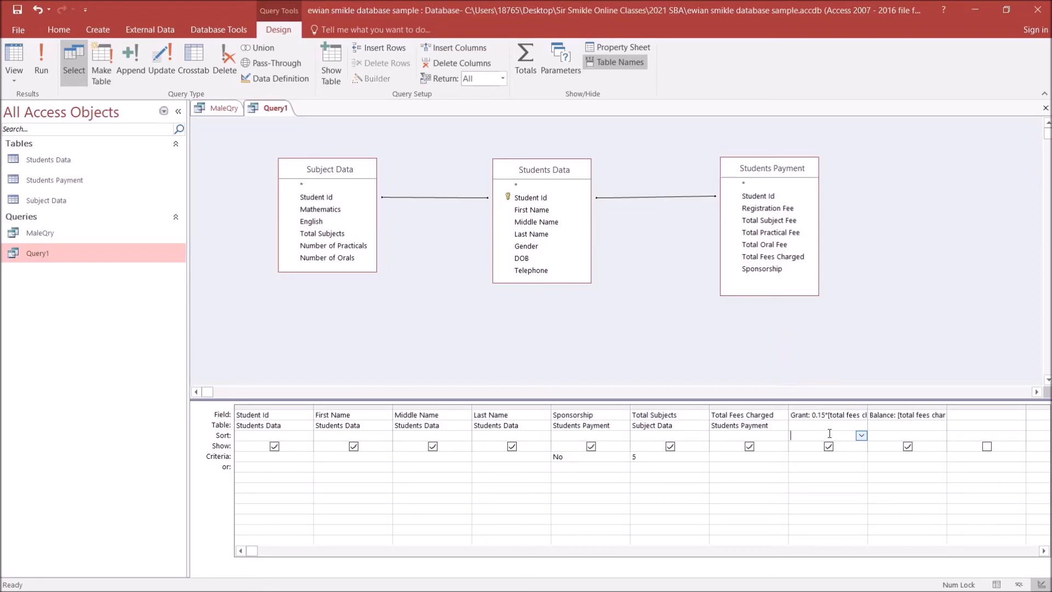
{"action": "left_click", "coordinate": [862, 435]}
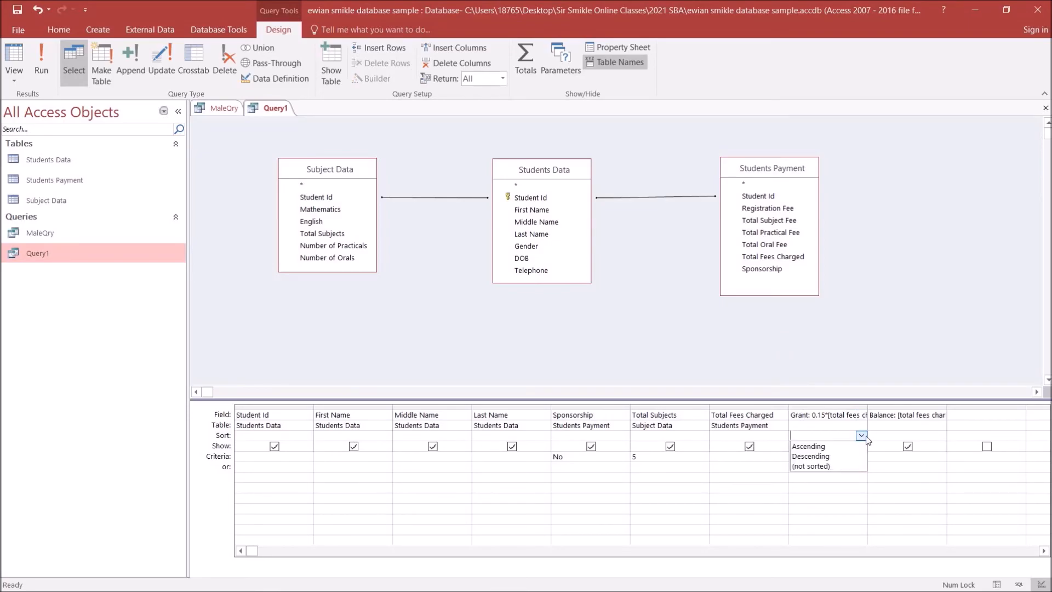
{"action": "left_click", "coordinate": [811, 456]}
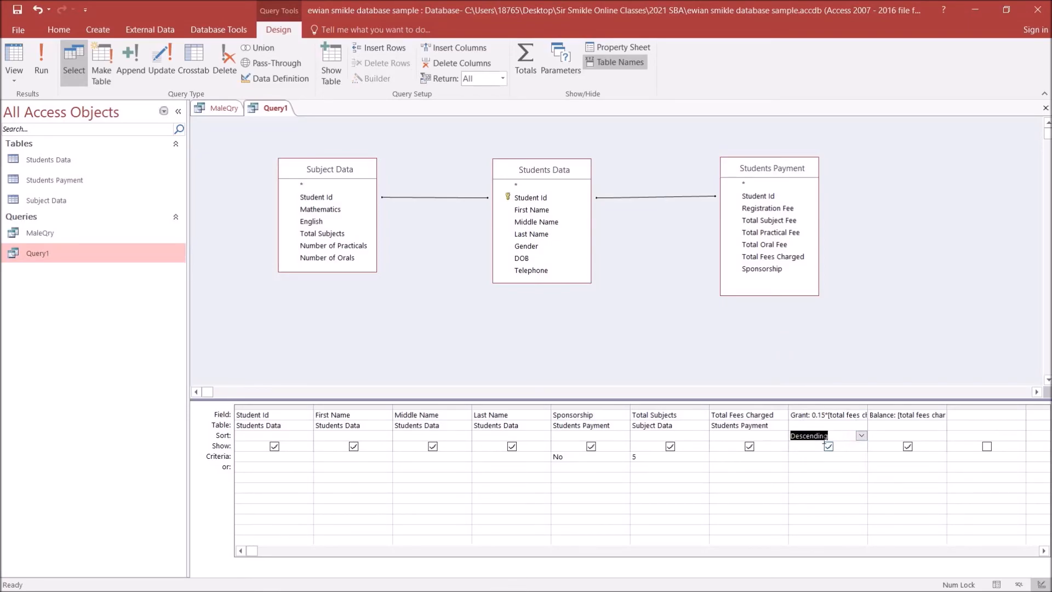
Run the query and review the Grant and Balance values for each listed student.
{"action": "left_click", "coordinate": [40, 55]}
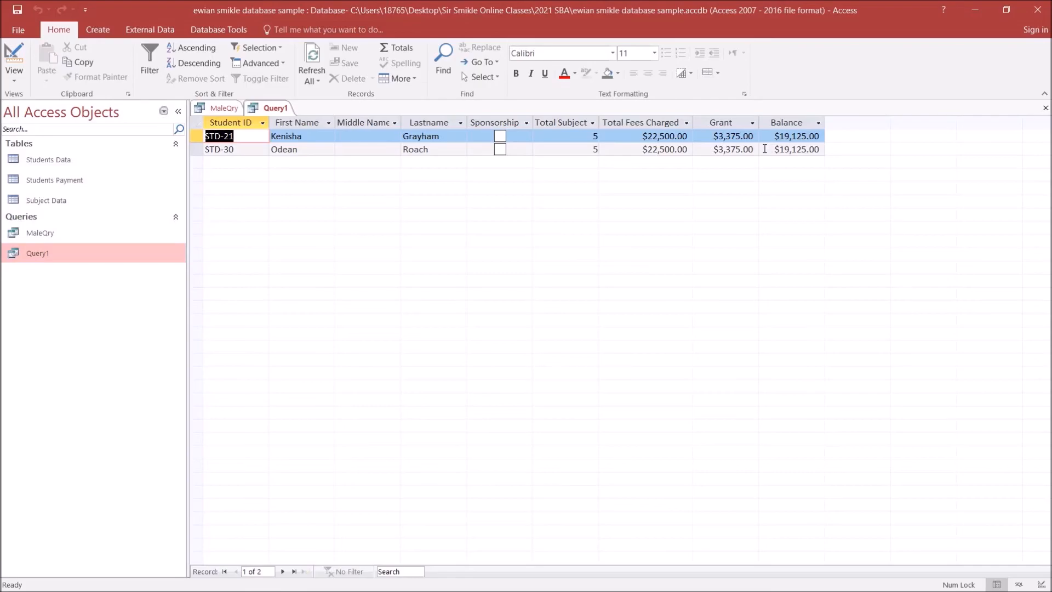
{"action": "left_click", "coordinate": [720, 122]}
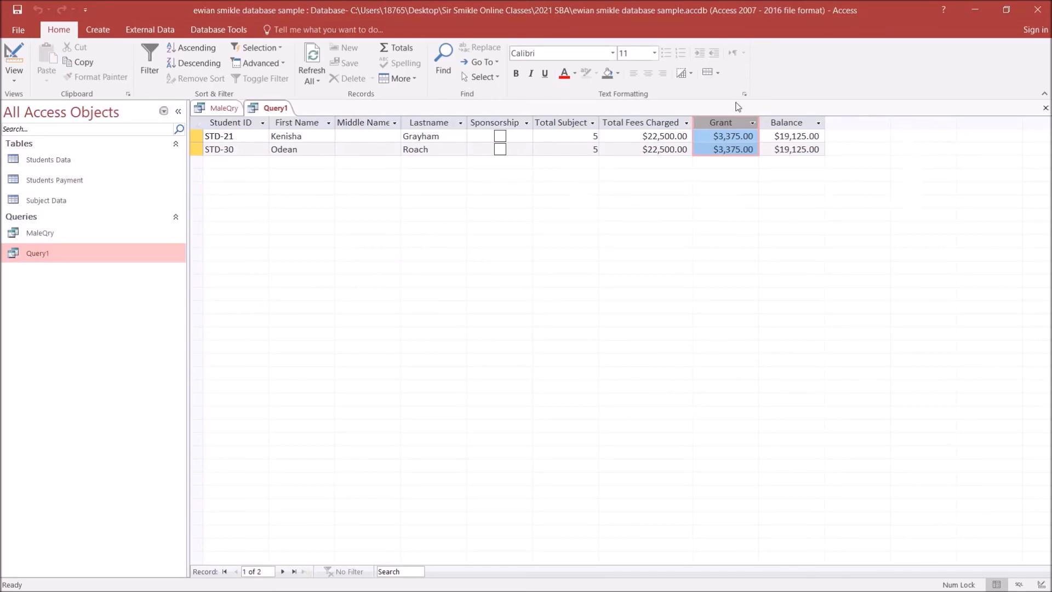
{"action": "left_click", "coordinate": [779, 151]}
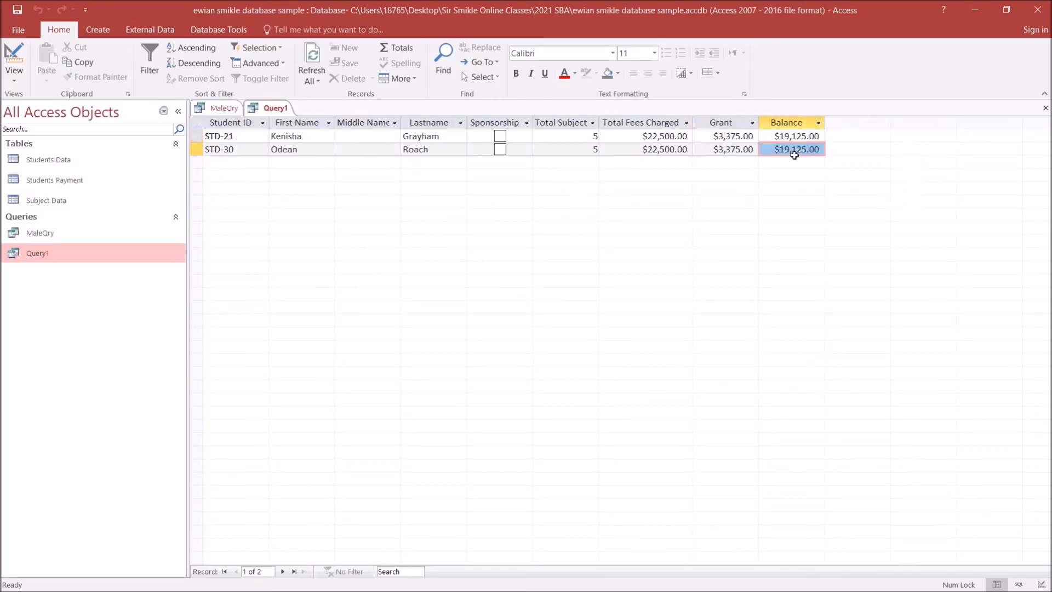
{"action": "left_click", "coordinate": [303, 149]}
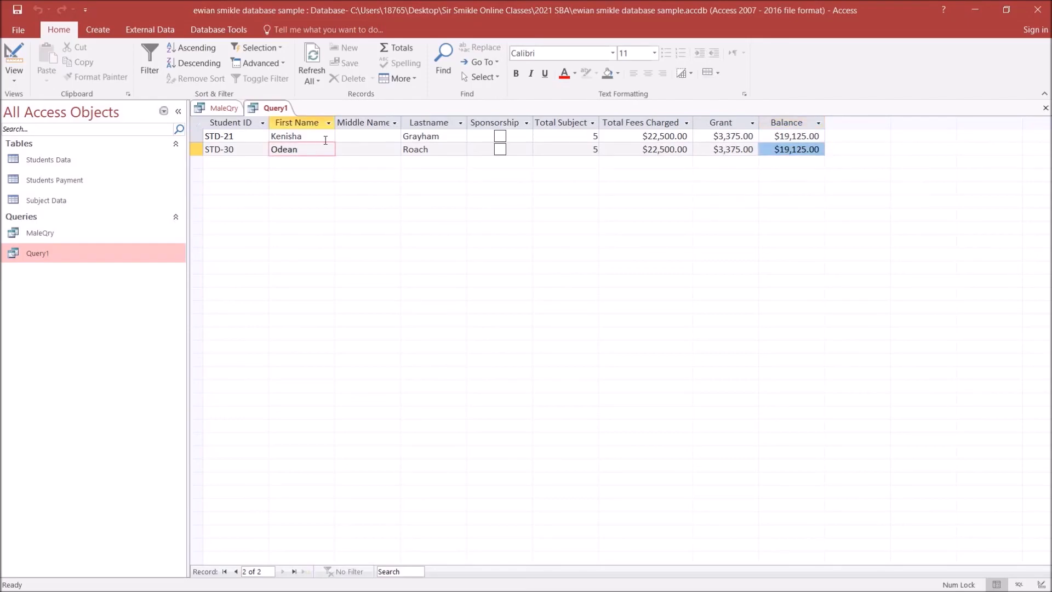
{"action": "left_click", "coordinate": [324, 136]}
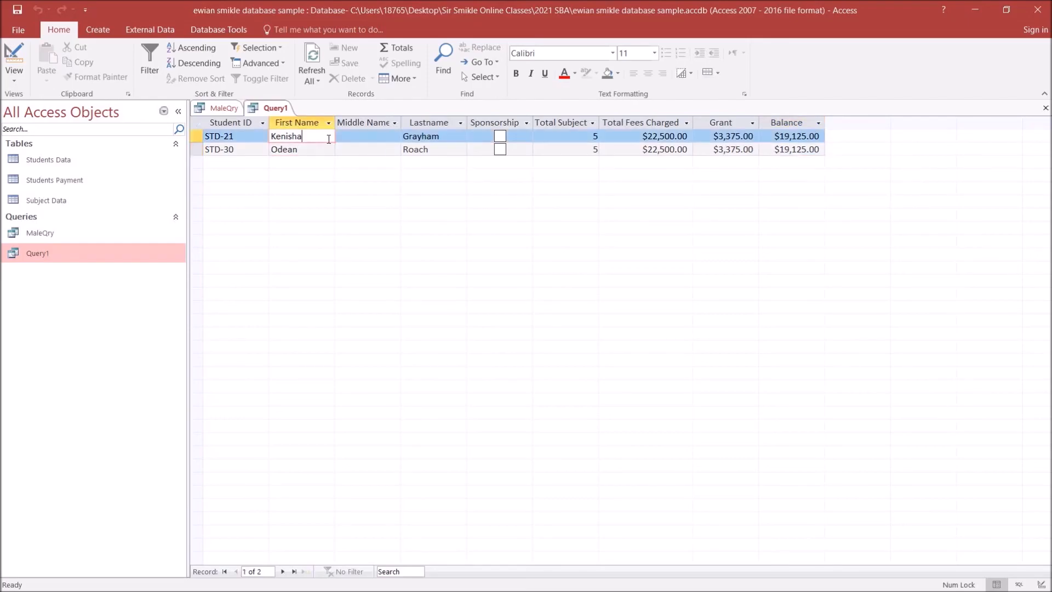
Close the query with its design changes saved and rename Query1 as GrantQry.
{"action": "left_click", "coordinate": [1046, 108]}
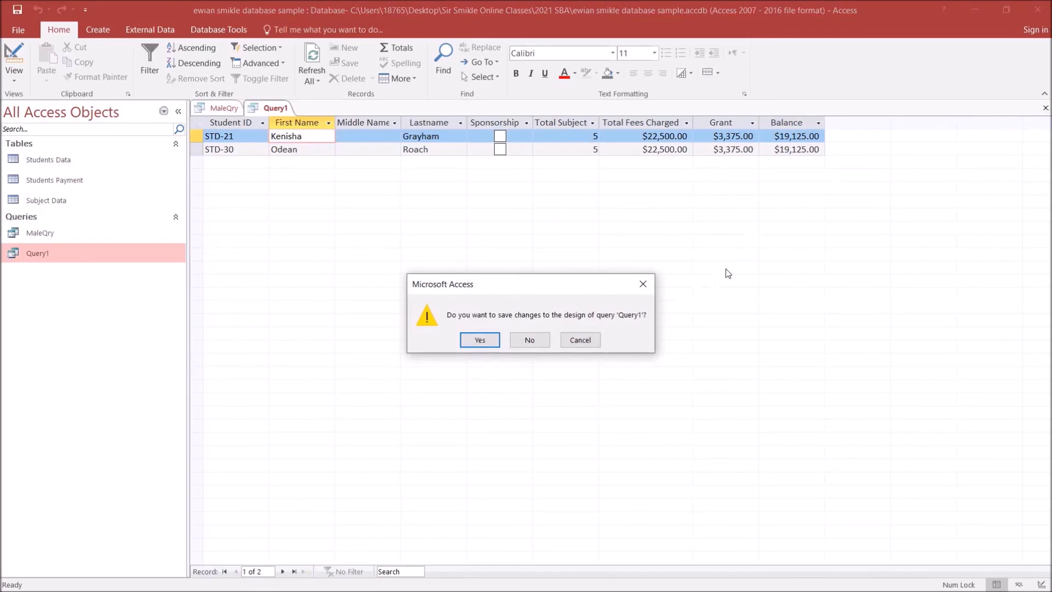
{"action": "left_click", "coordinate": [487, 342]}
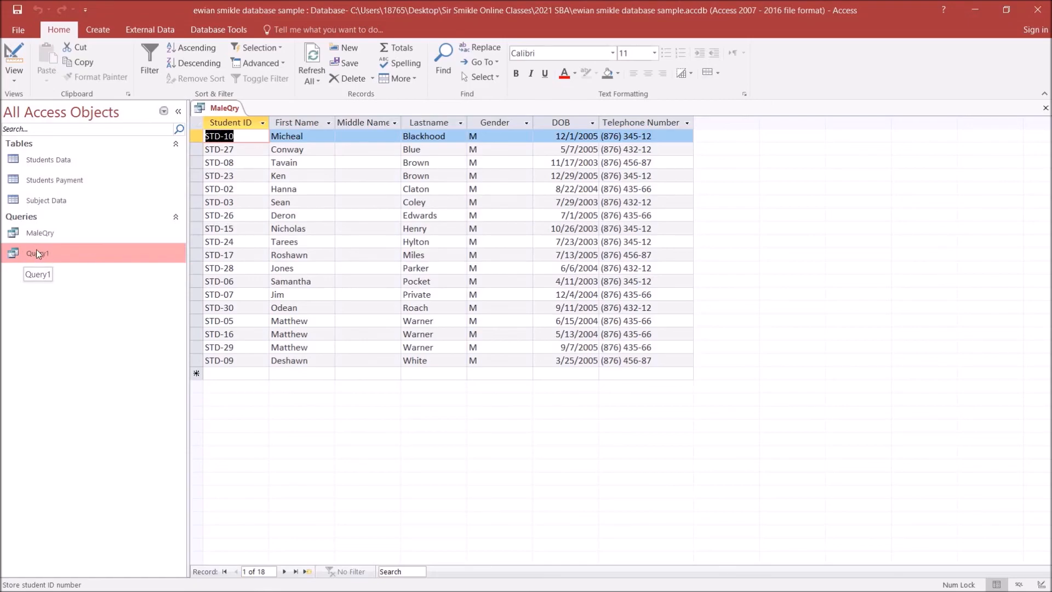
{"action": "right_click", "coordinate": [36, 253]}
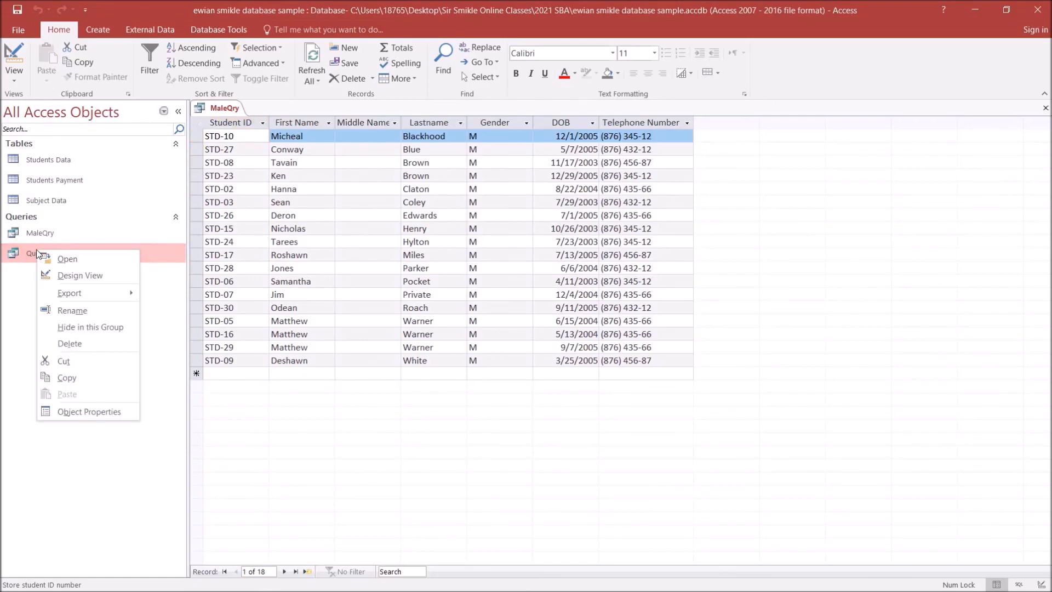
{"action": "left_click", "coordinate": [72, 310]}
{"action": "type", "text": "GrantQry"}
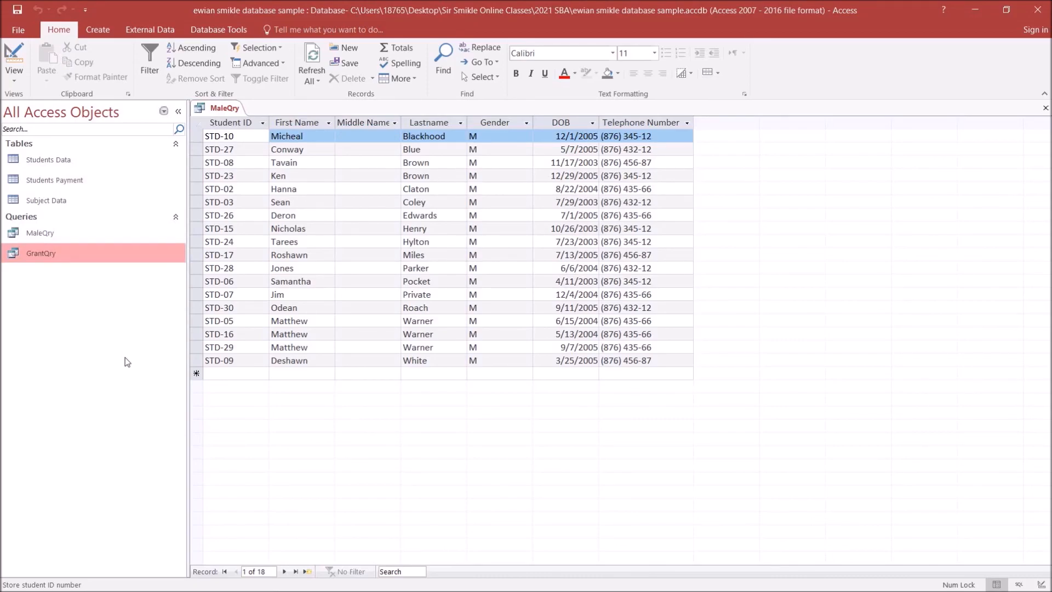
{"action": "key", "text": "Return"}
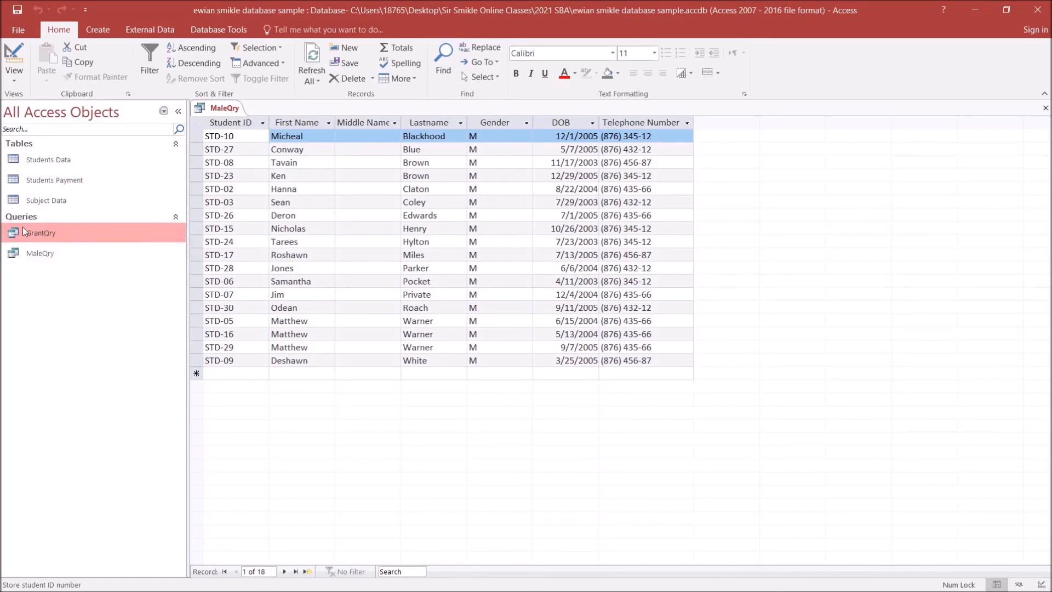
Open GrantQry to check its records, and view the MaleQry results again.
{"action": "double_click", "coordinate": [43, 237]}
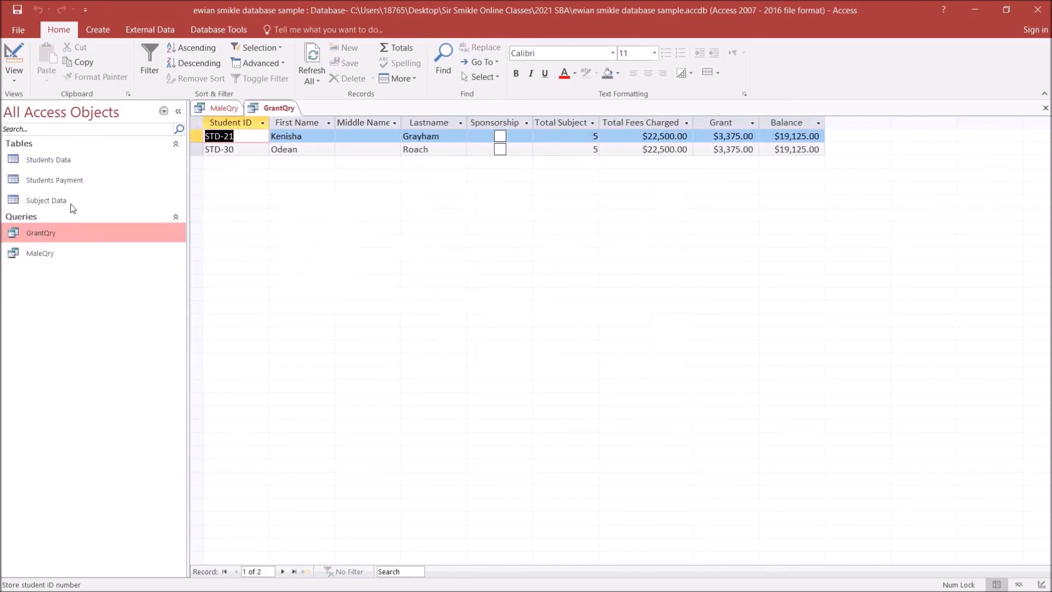
{"action": "left_click", "coordinate": [224, 108]}
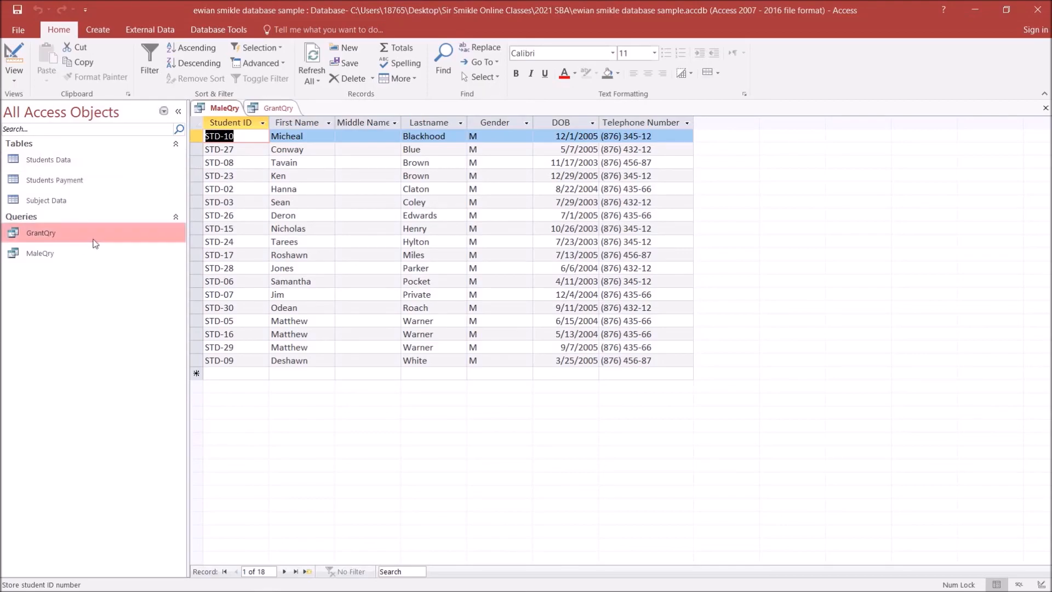
{"action": "left_click", "coordinate": [65, 232]}
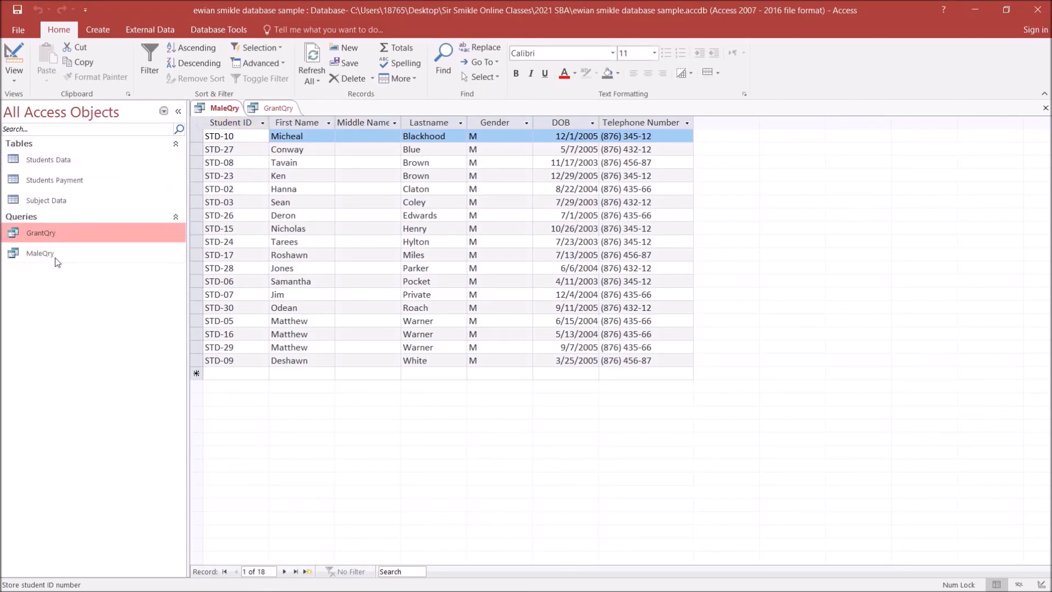